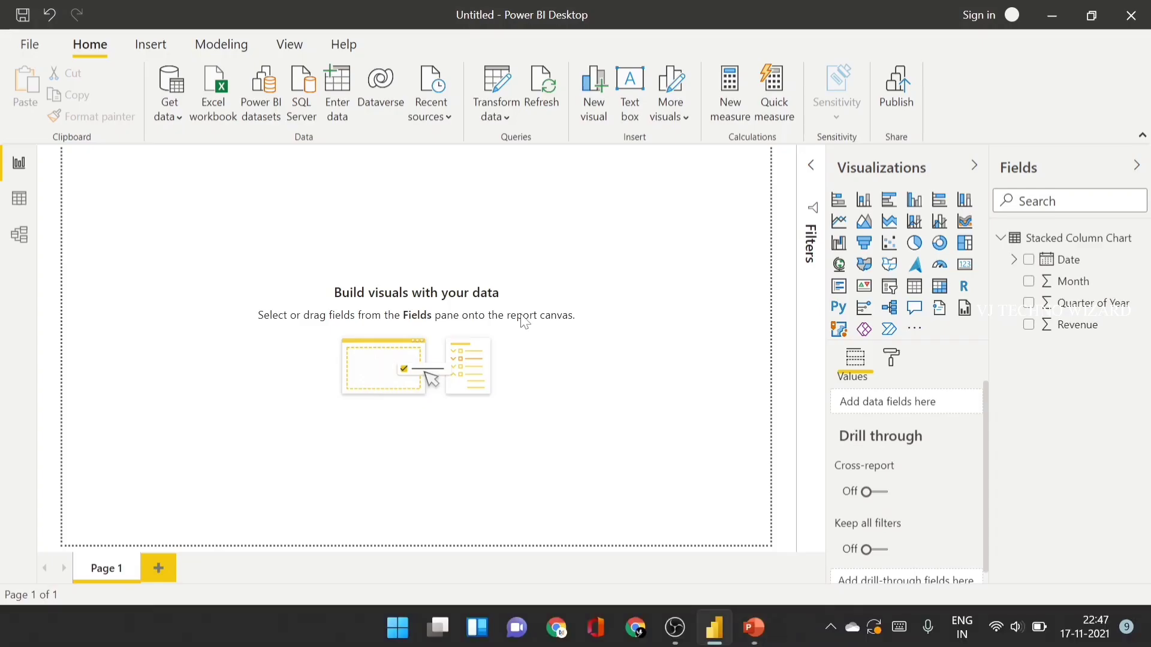
{"action": "left_click", "coordinate": [19, 199]}
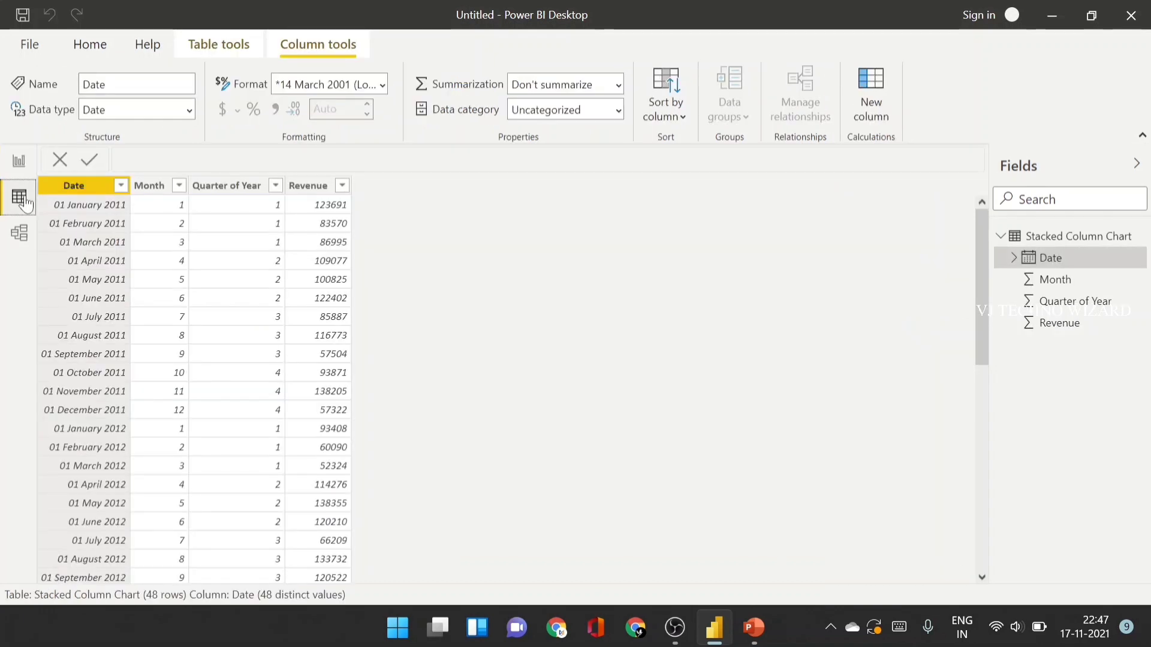
{"action": "scroll", "coordinate": [226, 413], "scroll_direction": "down", "scroll_amount": 2}
{"action": "scroll", "coordinate": [226, 414], "scroll_direction": "up", "scroll_amount": 6}
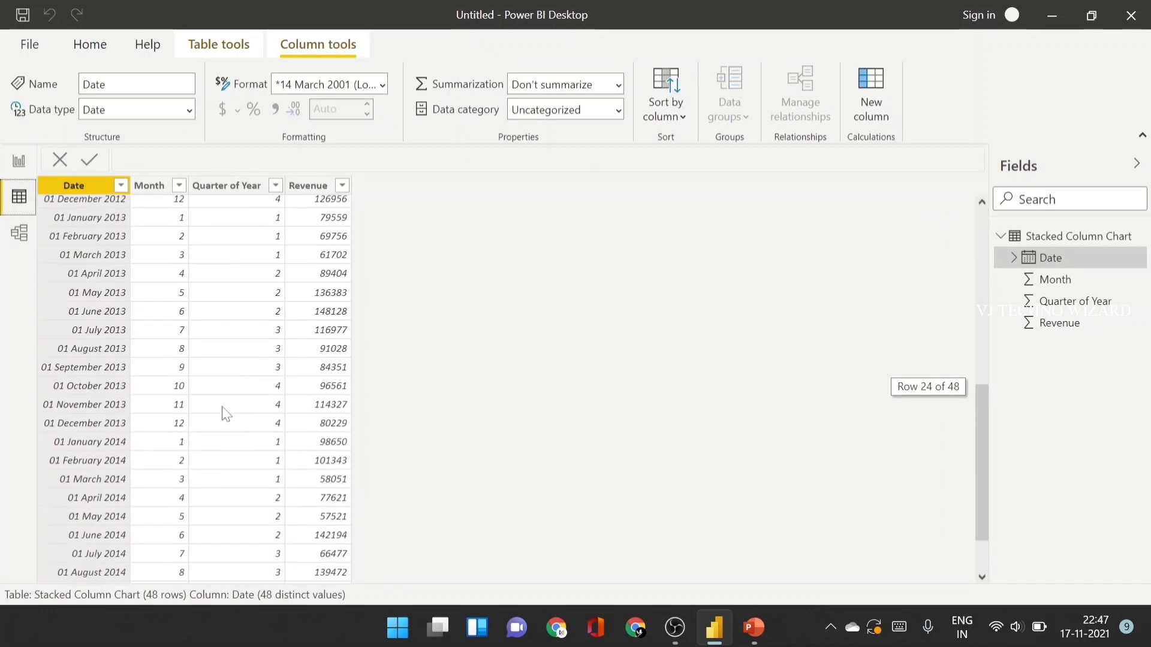
{"action": "scroll", "coordinate": [181, 336], "scroll_direction": "down", "scroll_amount": 3}
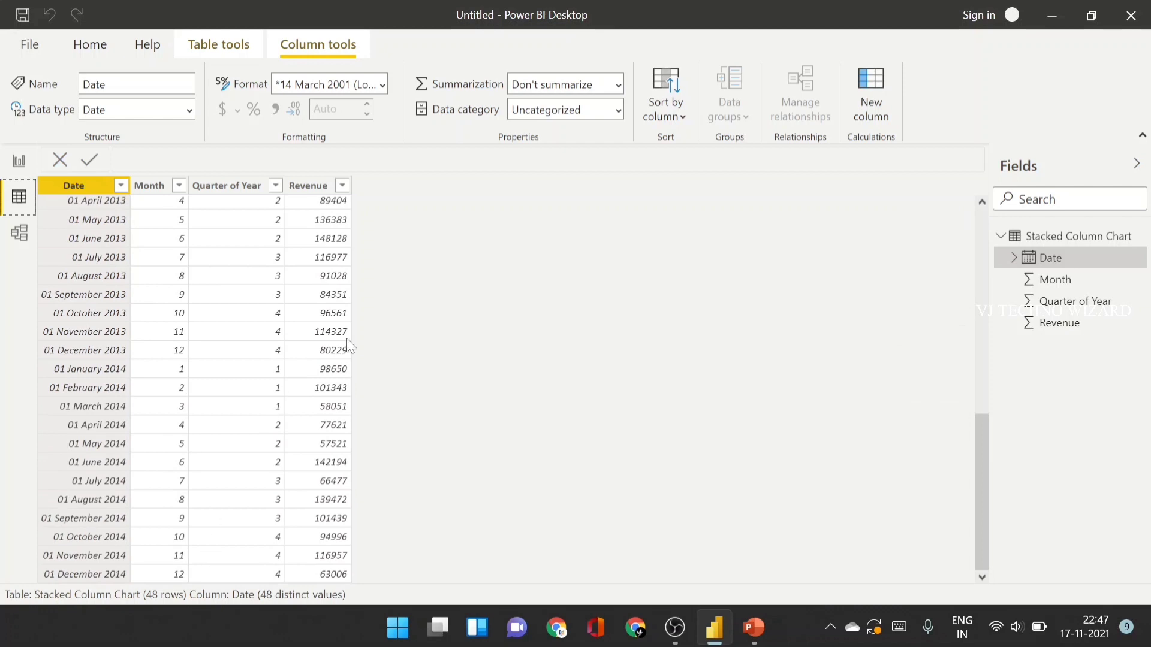
- Add a blank stacked column chart, enlarge it and centre it on the canvas
{"action": "left_click", "coordinate": [19, 160]}
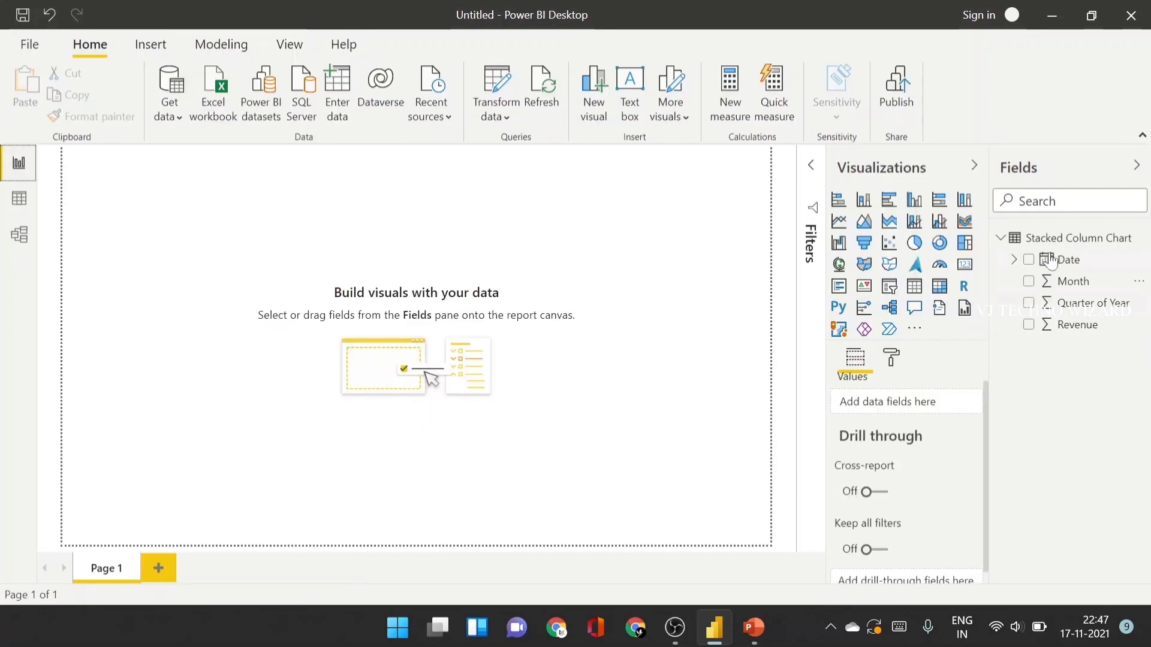
{"action": "left_click", "coordinate": [863, 201]}
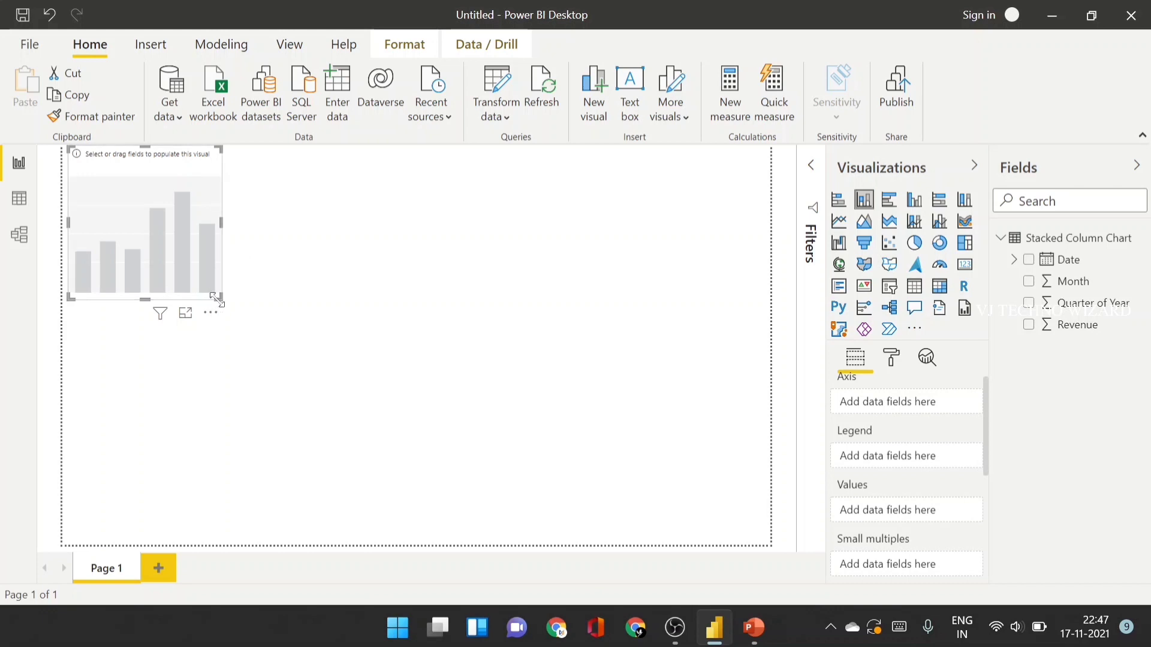
{"action": "left_click_drag", "start_coordinate": [217, 299], "coordinate": [609, 480]}
{"action": "left_click_drag", "start_coordinate": [354, 362], "coordinate": [403, 377]}
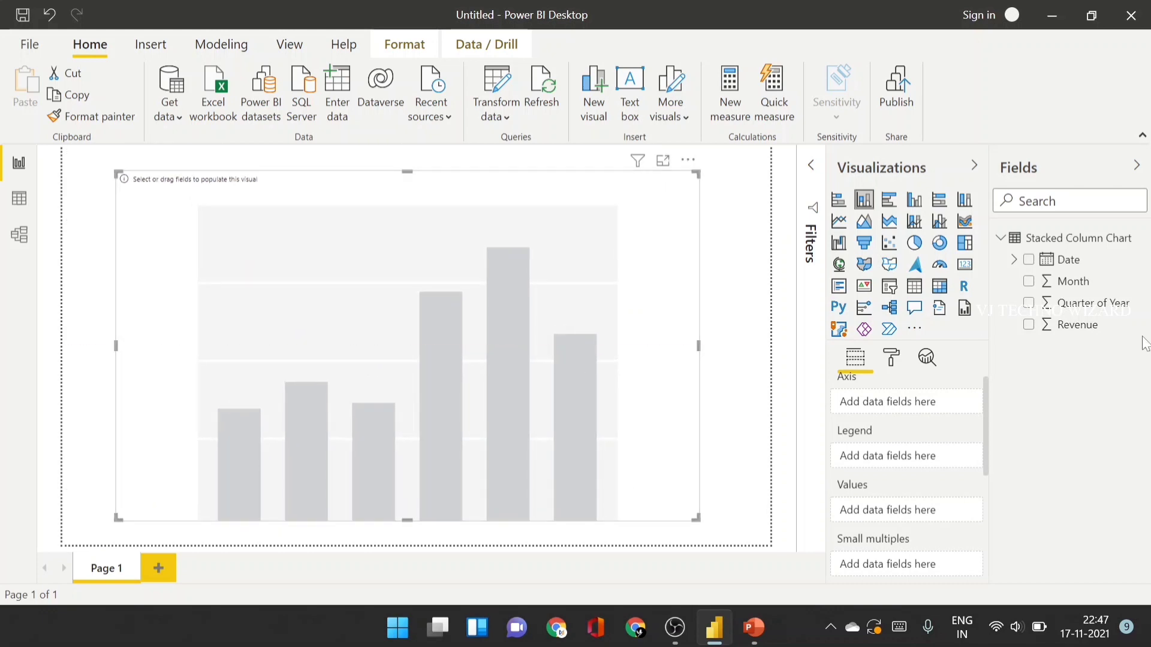
- Put Date on the axis and Revenue in values to show yearly Revenue for 2011–2014
{"action": "scroll", "coordinate": [950, 437], "scroll_direction": "up", "scroll_amount": 1}
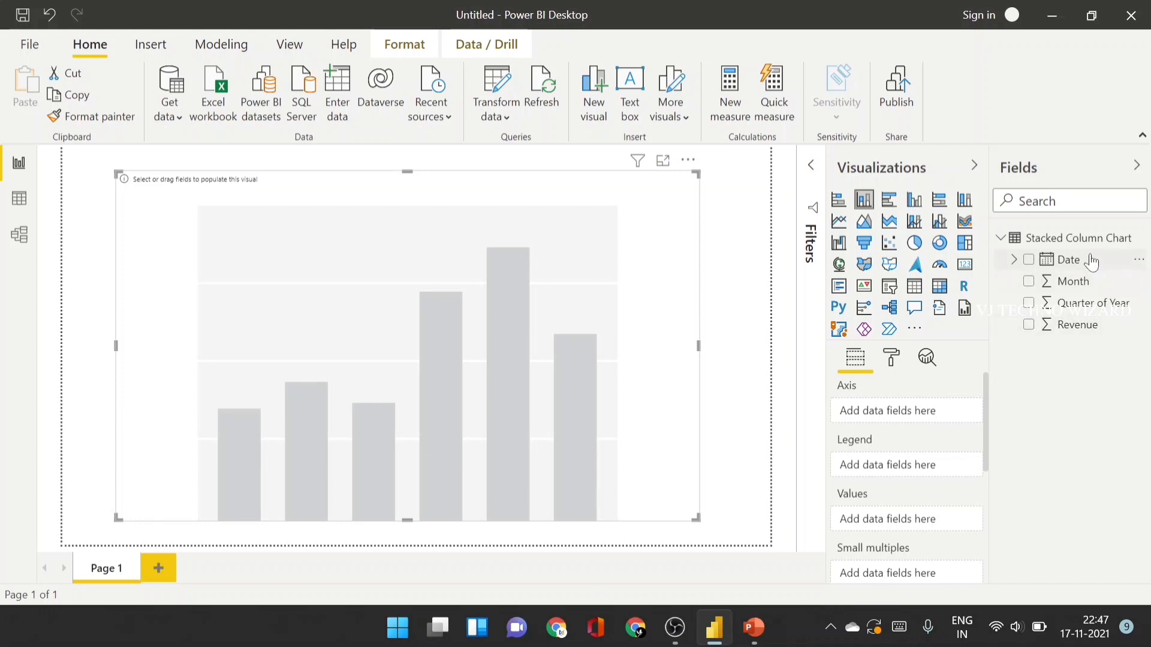
{"action": "left_click_drag", "start_coordinate": [1073, 262], "coordinate": [895, 413]}
{"action": "scroll", "coordinate": [875, 527], "scroll_direction": "down", "scroll_amount": 2}
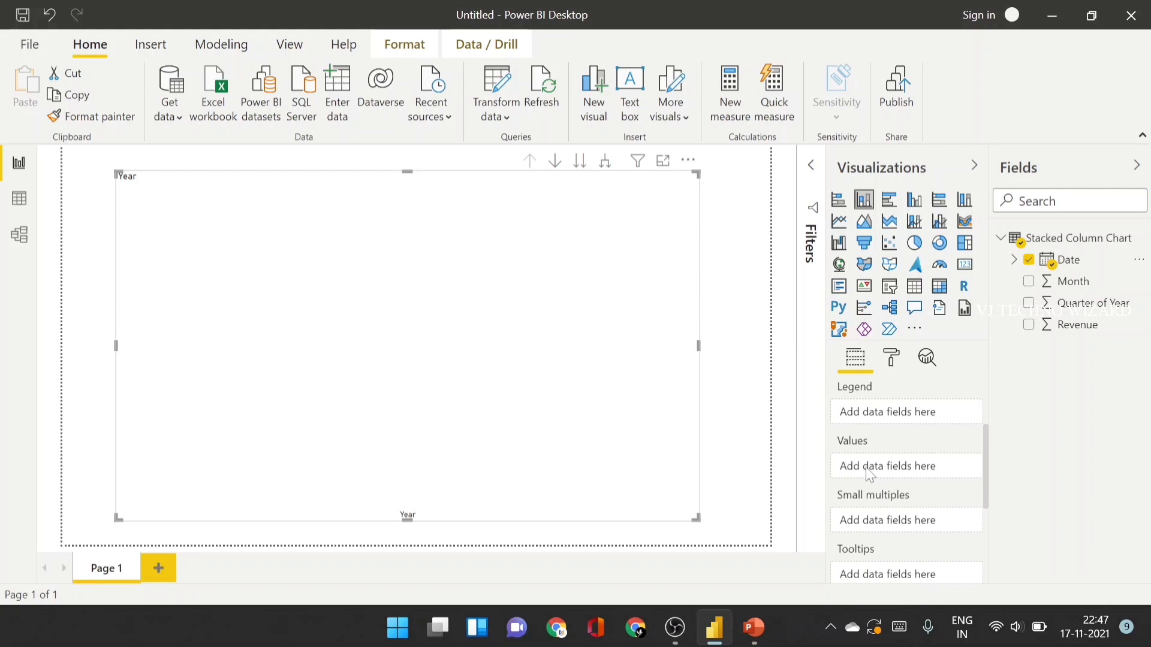
{"action": "left_click_drag", "start_coordinate": [1069, 326], "coordinate": [893, 466]}
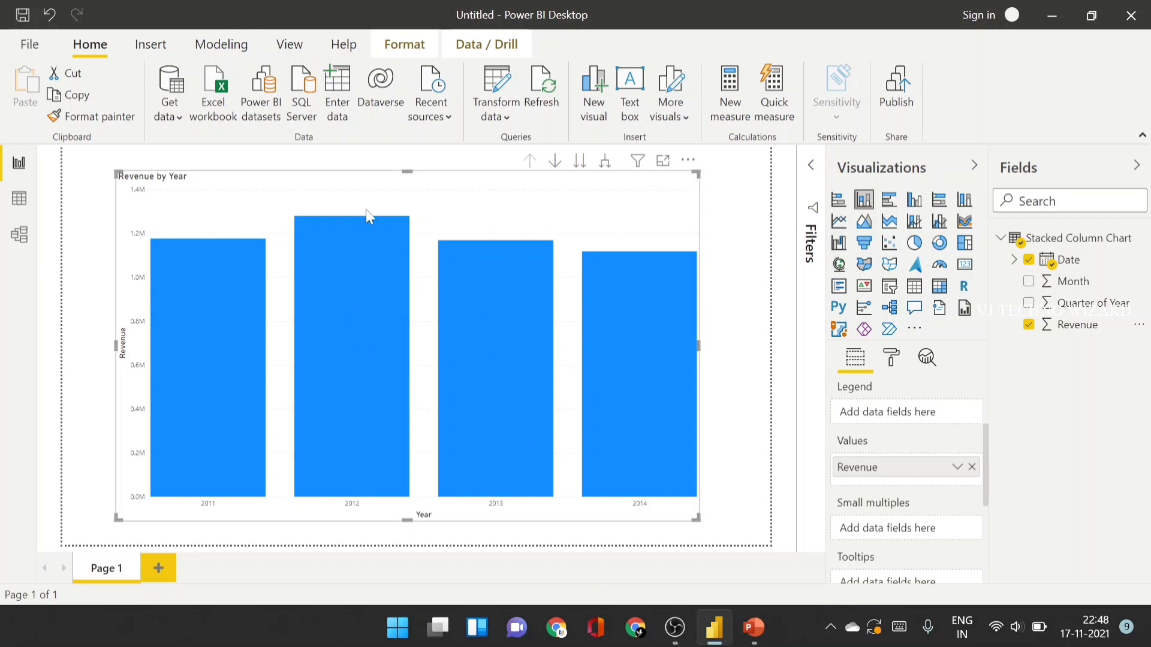
{"action": "mouse_move", "coordinate": [220, 299]}
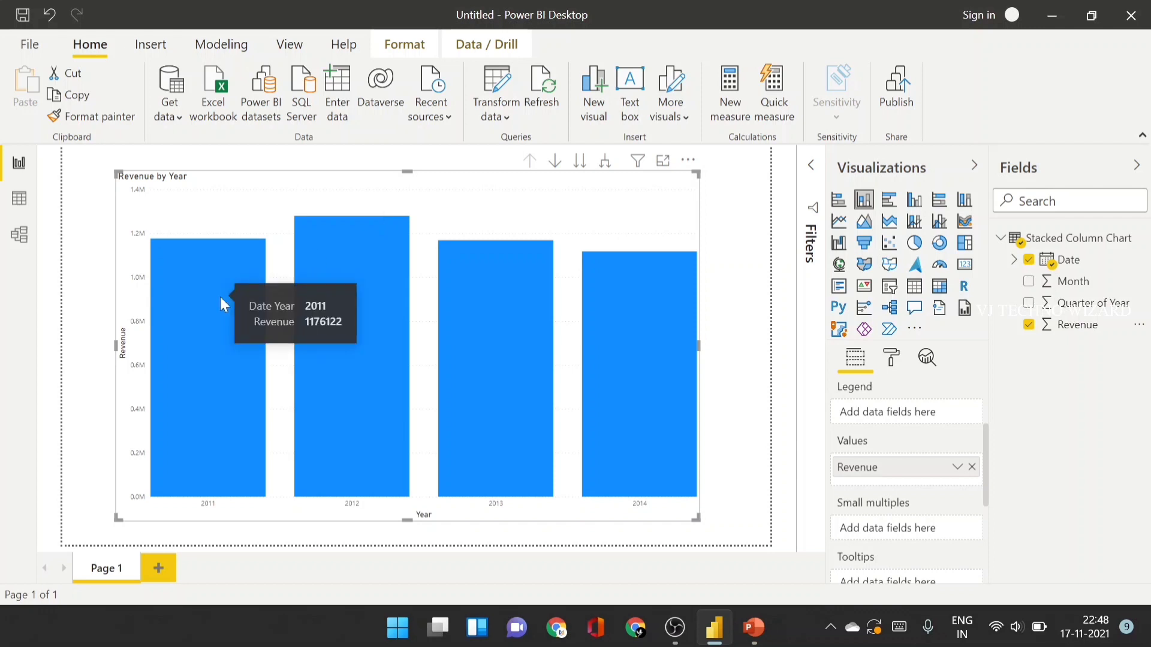
{"action": "mouse_move", "coordinate": [350, 321]}
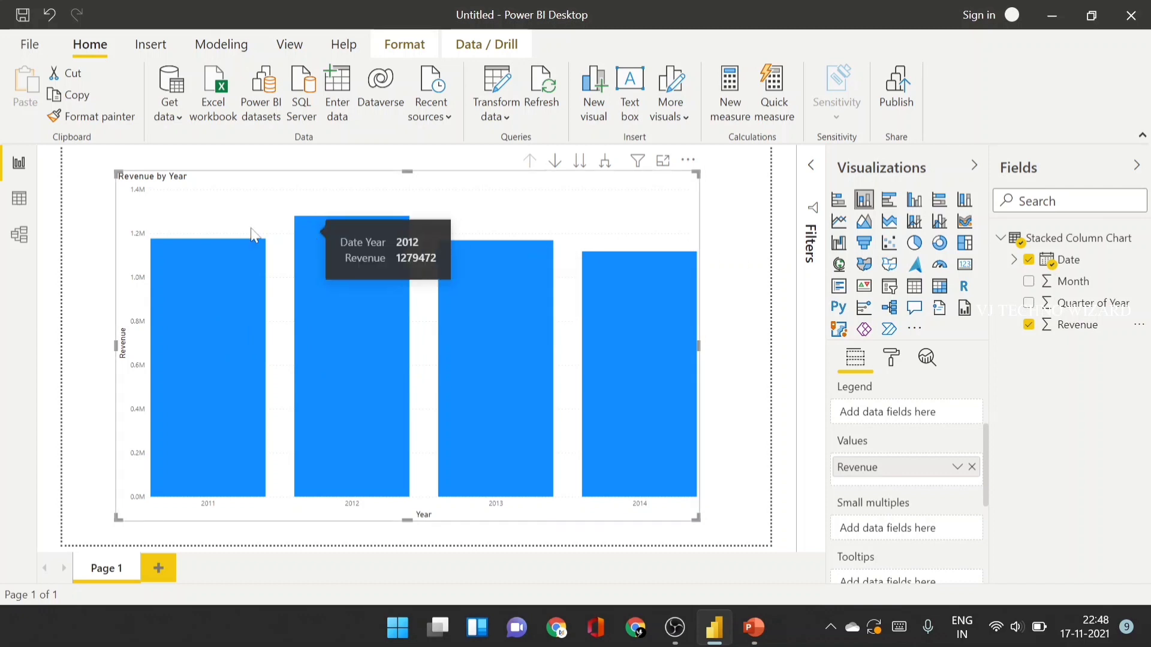
- Turn on data labels for the chart's columns
{"action": "left_click", "coordinate": [891, 360]}
{"action": "scroll", "coordinate": [891, 506], "scroll_direction": "down", "scroll_amount": 3}
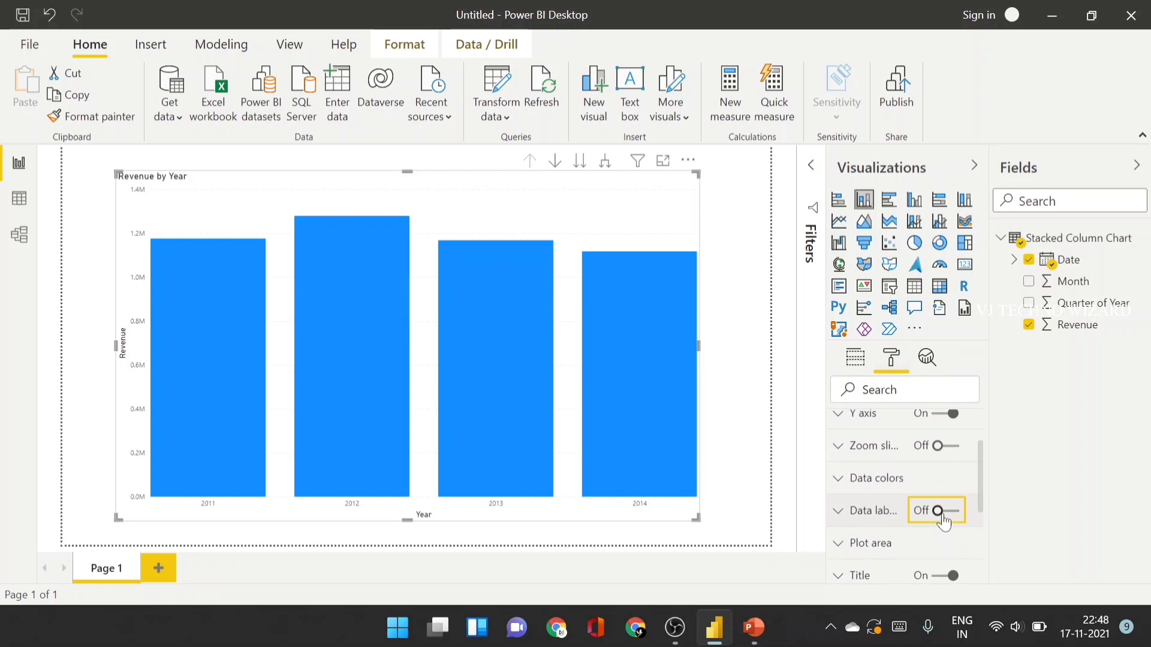
{"action": "left_click", "coordinate": [940, 512]}
{"action": "left_click", "coordinate": [840, 511]}
- Set the data label display units to None, showing full figures like 1279472
{"action": "scroll", "coordinate": [844, 515], "scroll_direction": "down", "scroll_amount": 1}
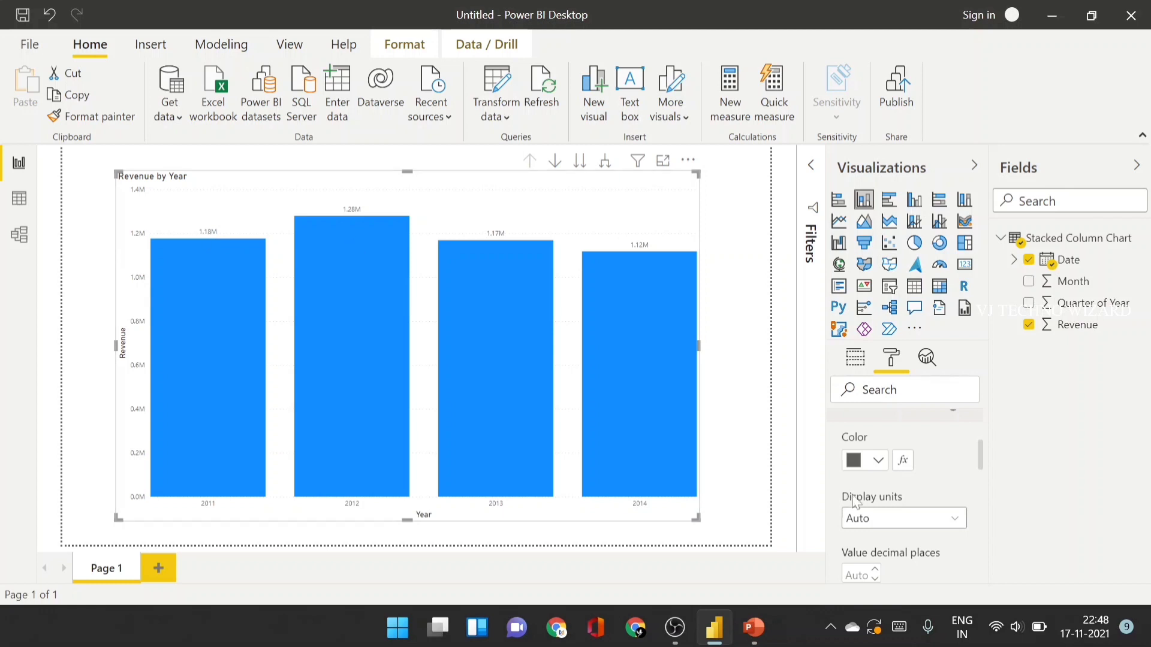
{"action": "left_click", "coordinate": [863, 518]}
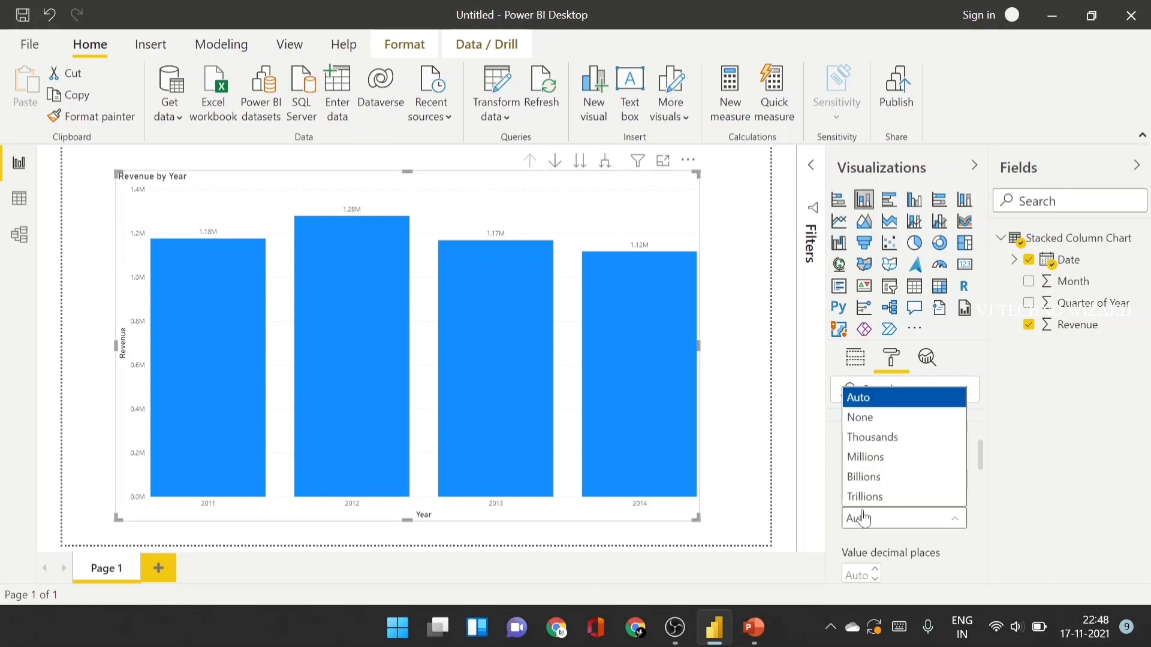
{"action": "left_click", "coordinate": [866, 420]}
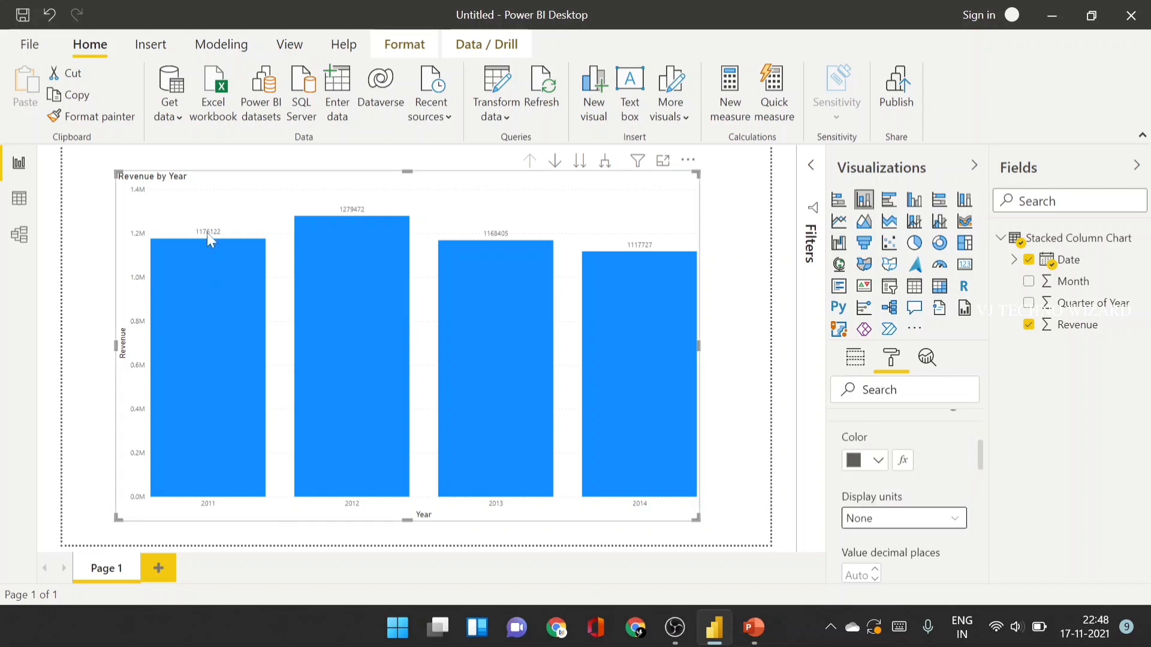
{"action": "left_click", "coordinate": [913, 519]}
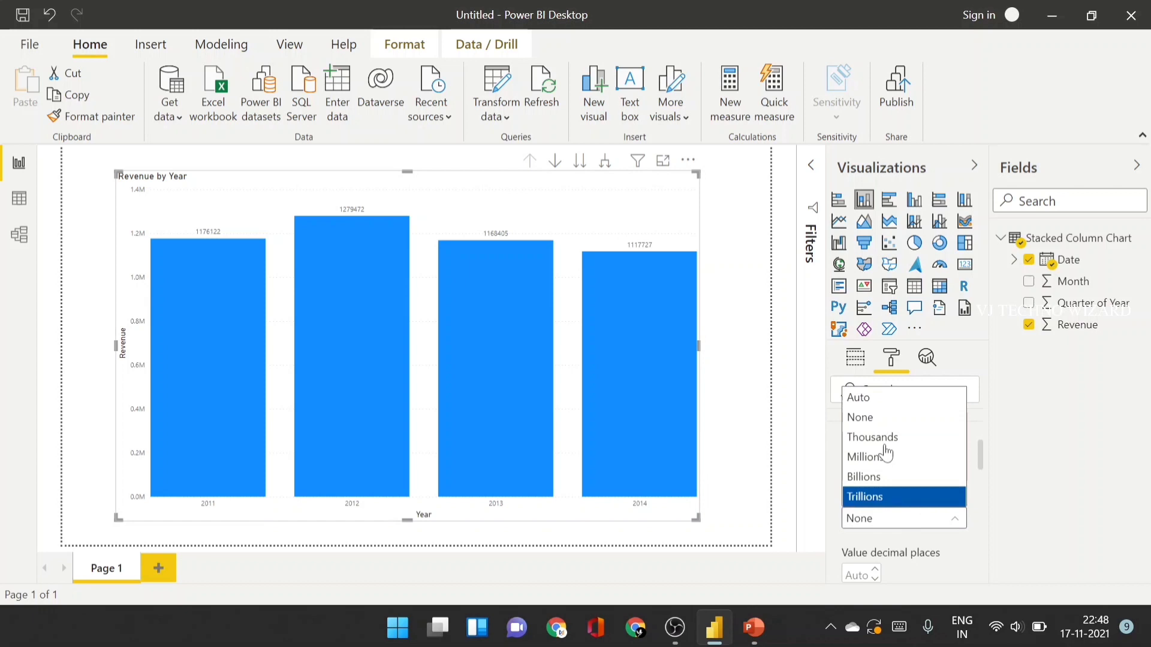
- Return the data label display units to Auto, showing millions like 1.18M and 1.28M
{"action": "left_click", "coordinate": [858, 398]}
{"action": "scroll", "coordinate": [892, 469], "scroll_direction": "down", "scroll_amount": 3}
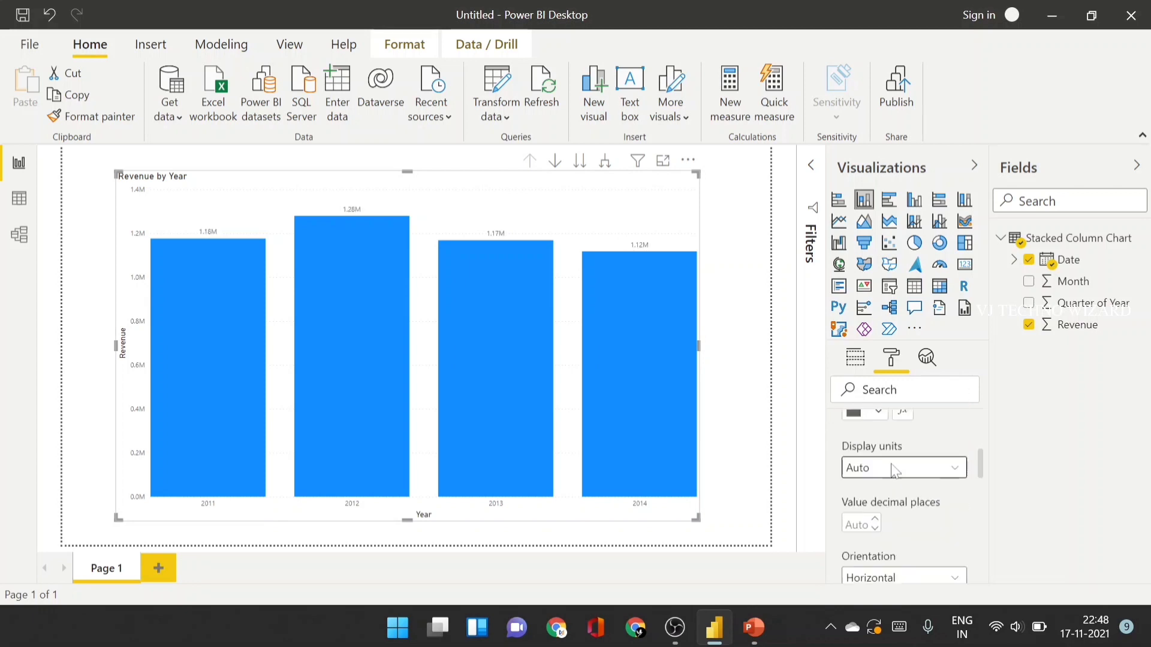
{"action": "scroll", "coordinate": [892, 470], "scroll_direction": "down", "scroll_amount": 2}
{"action": "scroll", "coordinate": [892, 469], "scroll_direction": "up", "scroll_amount": 6}
{"action": "scroll", "coordinate": [892, 470], "scroll_direction": "down", "scroll_amount": 4}
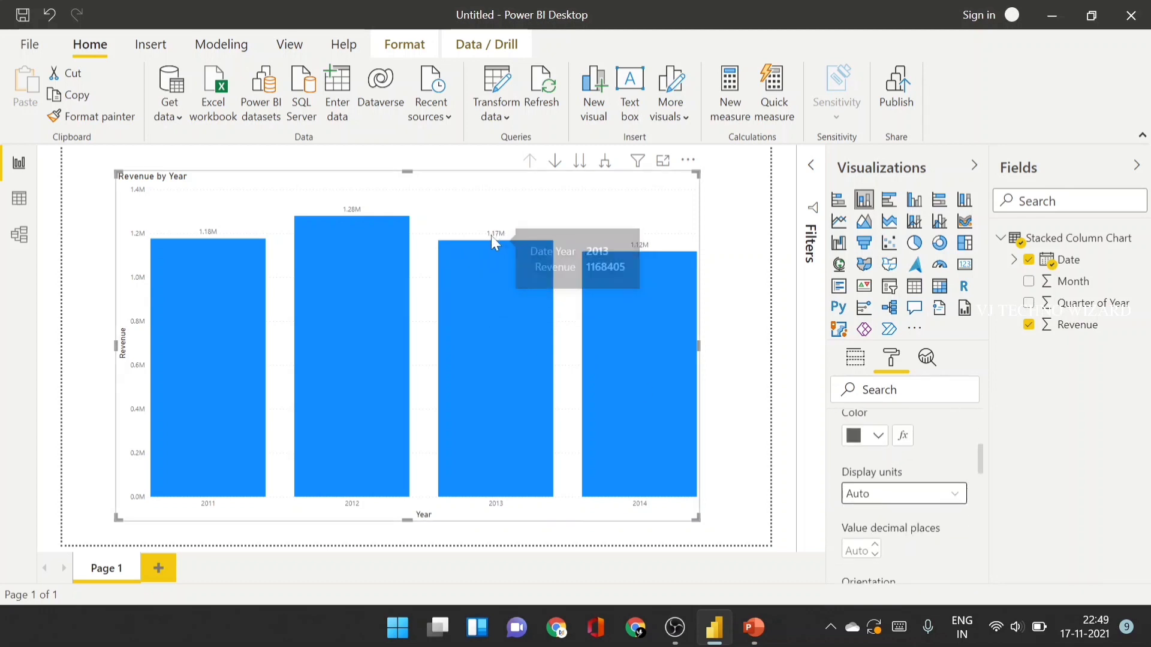
{"action": "scroll", "coordinate": [886, 539], "scroll_direction": "down", "scroll_amount": 10}
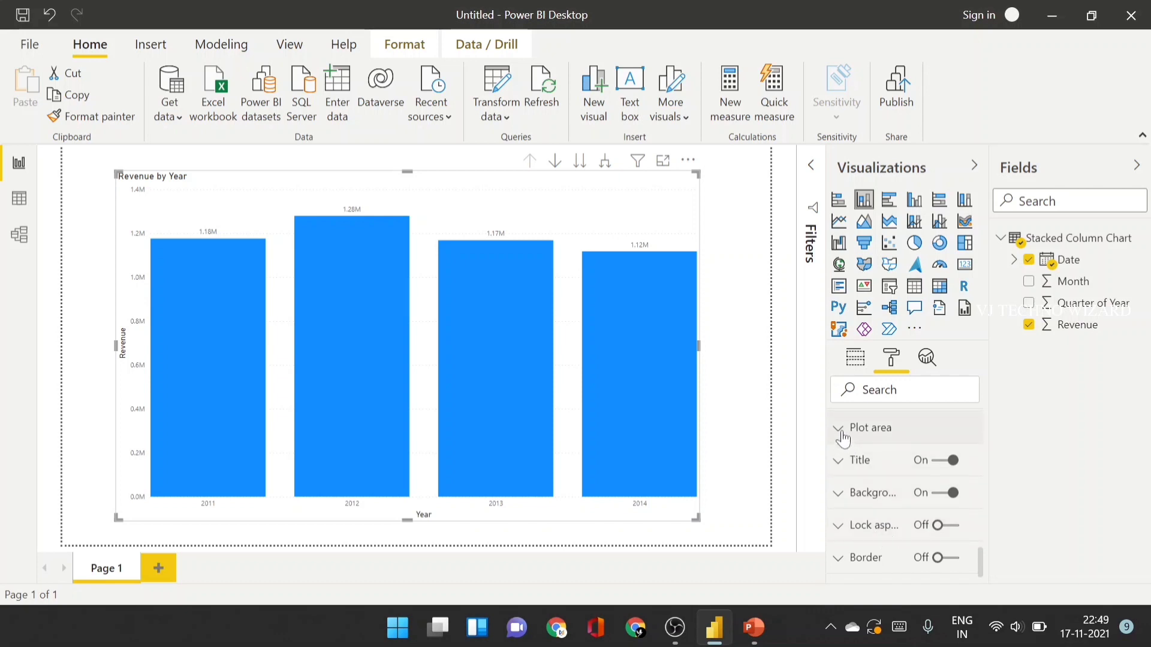
- Expand the Plot area and Tooltip sections of the Format pane
{"action": "left_click", "coordinate": [842, 429]}
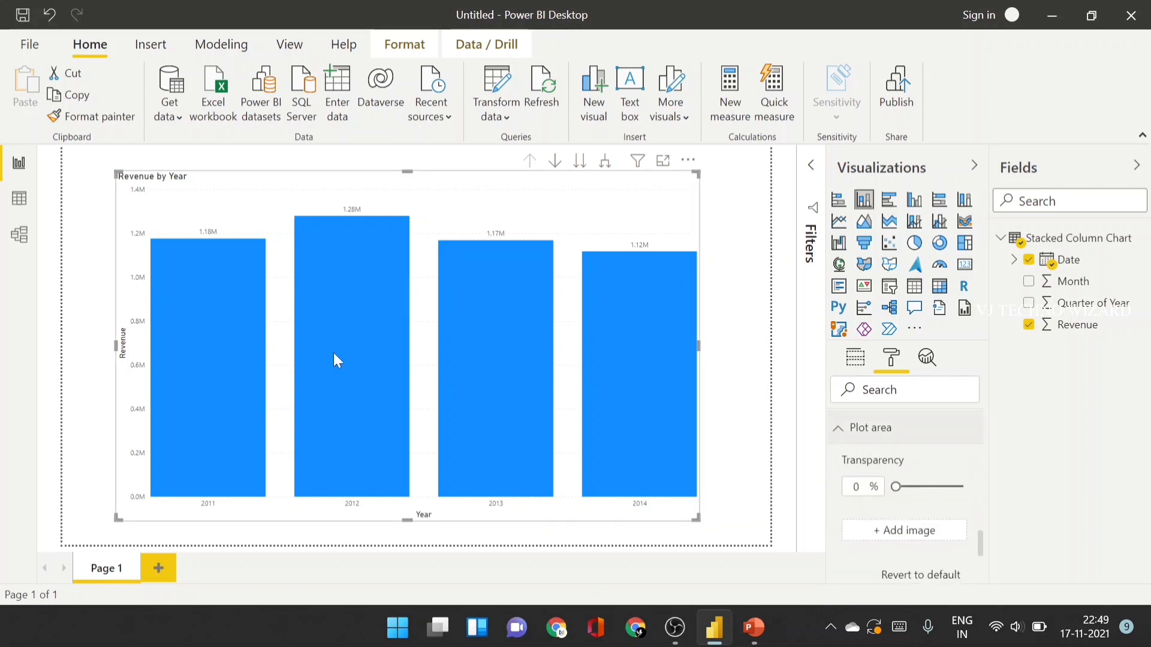
{"action": "scroll", "coordinate": [873, 509], "scroll_direction": "down", "scroll_amount": 3}
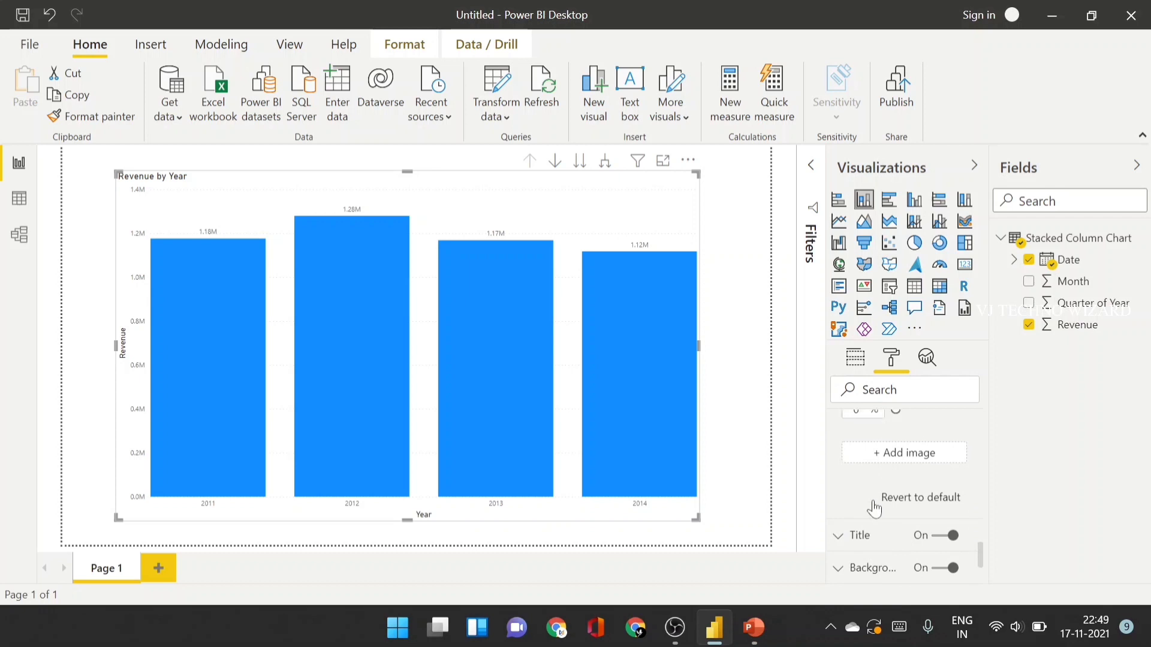
{"action": "scroll", "coordinate": [875, 509], "scroll_direction": "down", "scroll_amount": 2}
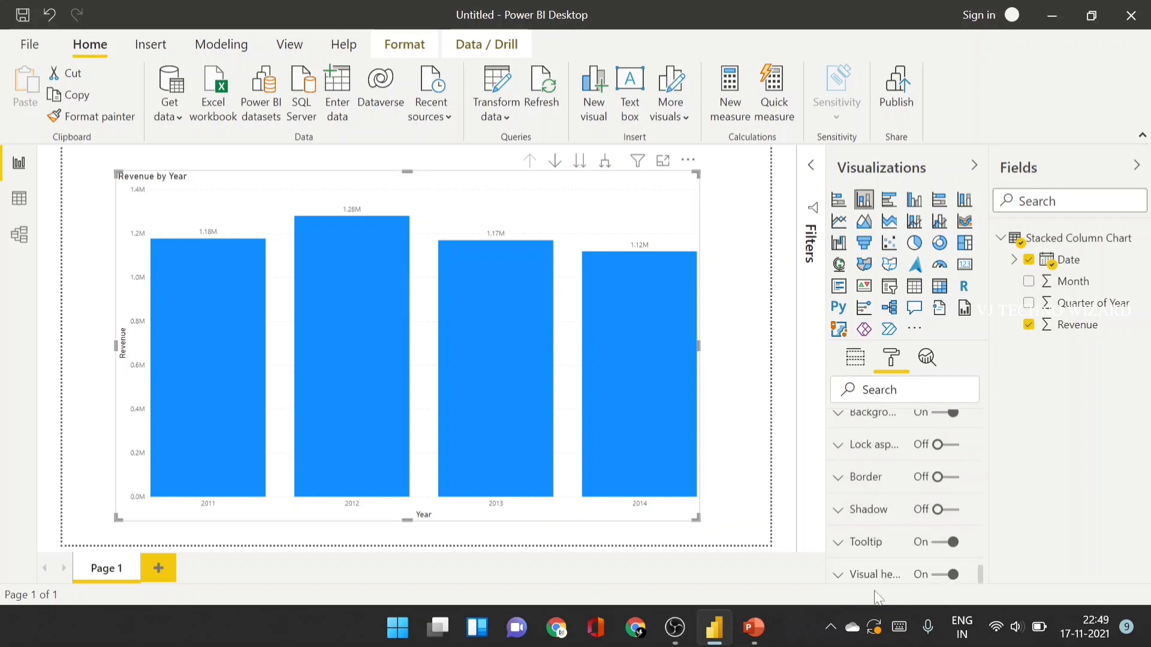
{"action": "left_click", "coordinate": [840, 548]}
{"action": "mouse_move", "coordinate": [636, 371]}
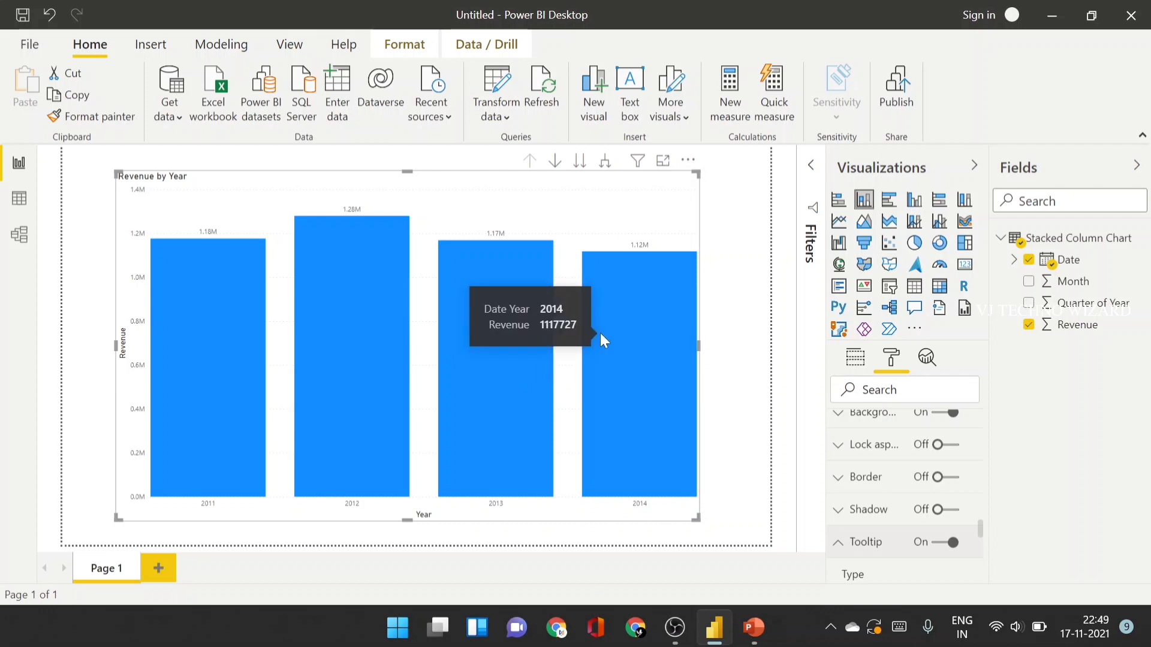
- Switch the chart's hover tooltips off and back on
{"action": "left_click", "coordinate": [946, 546]}
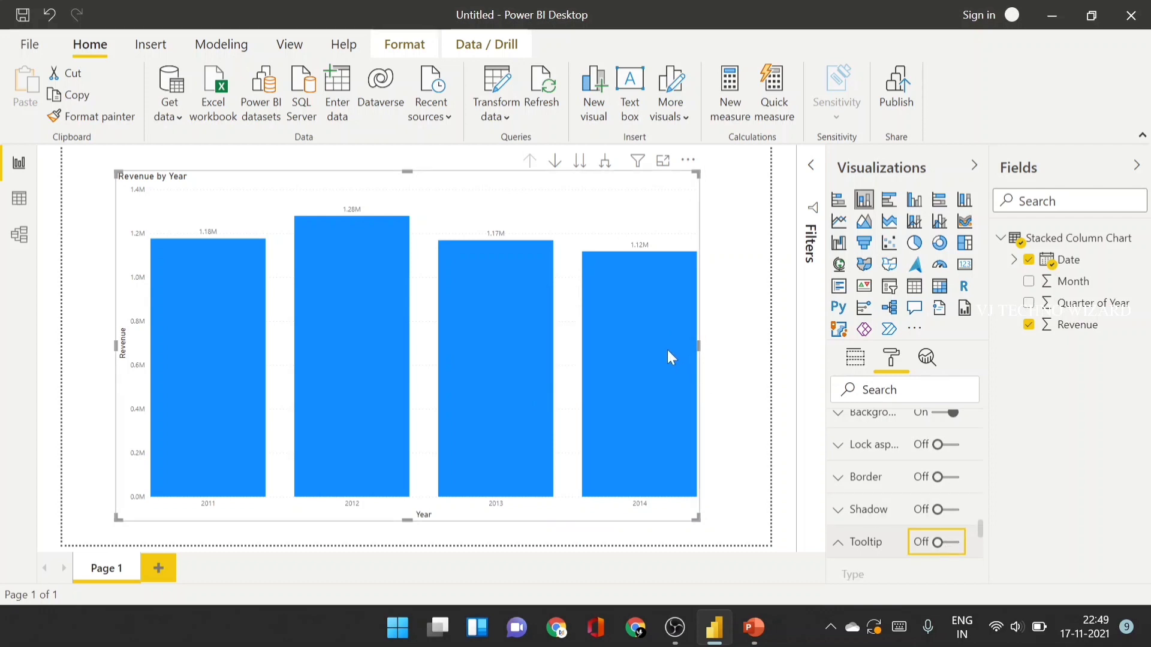
{"action": "left_click", "coordinate": [938, 542]}
{"action": "scroll", "coordinate": [957, 555], "scroll_direction": "down", "scroll_amount": 3}
{"action": "scroll", "coordinate": [957, 554], "scroll_direction": "down", "scroll_amount": 5}
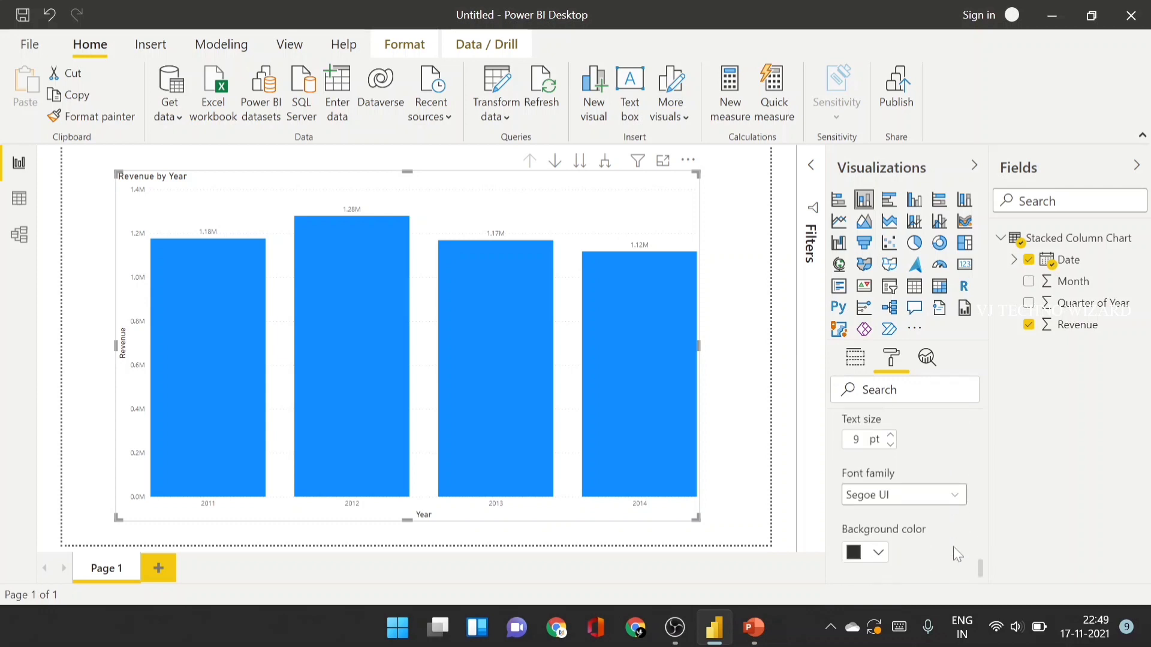
- Enable the help tooltip icon in the chart's visual header
{"action": "left_click", "coordinate": [841, 575]}
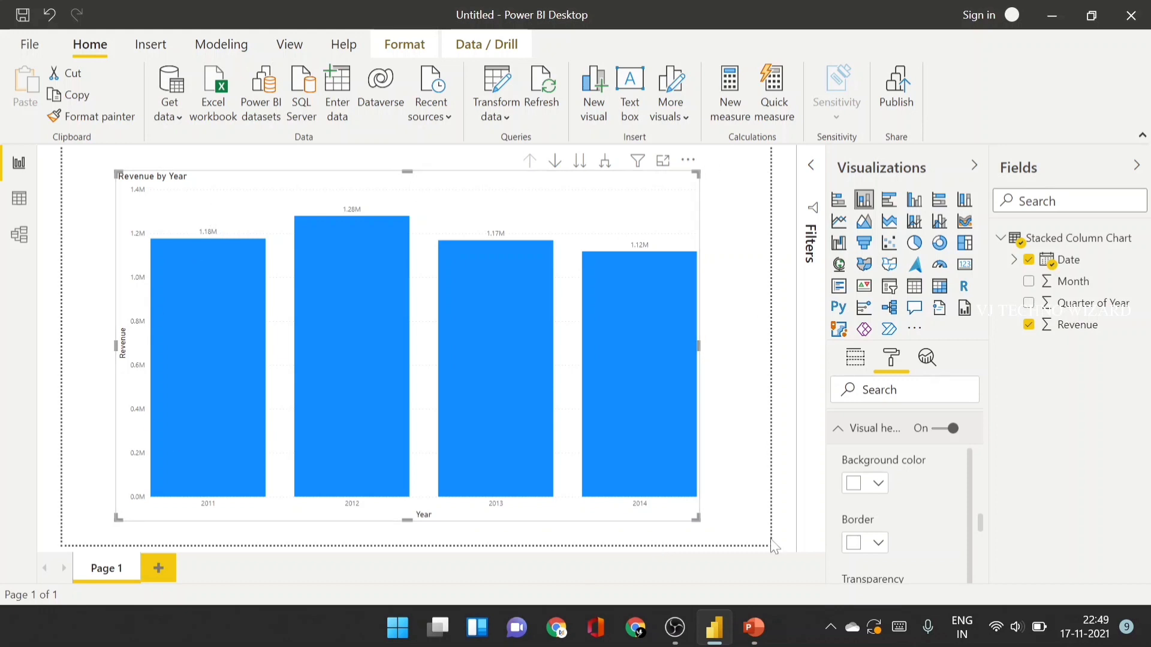
{"action": "scroll", "coordinate": [930, 522], "scroll_direction": "down", "scroll_amount": 4}
{"action": "scroll", "coordinate": [930, 523], "scroll_direction": "down", "scroll_amount": 4}
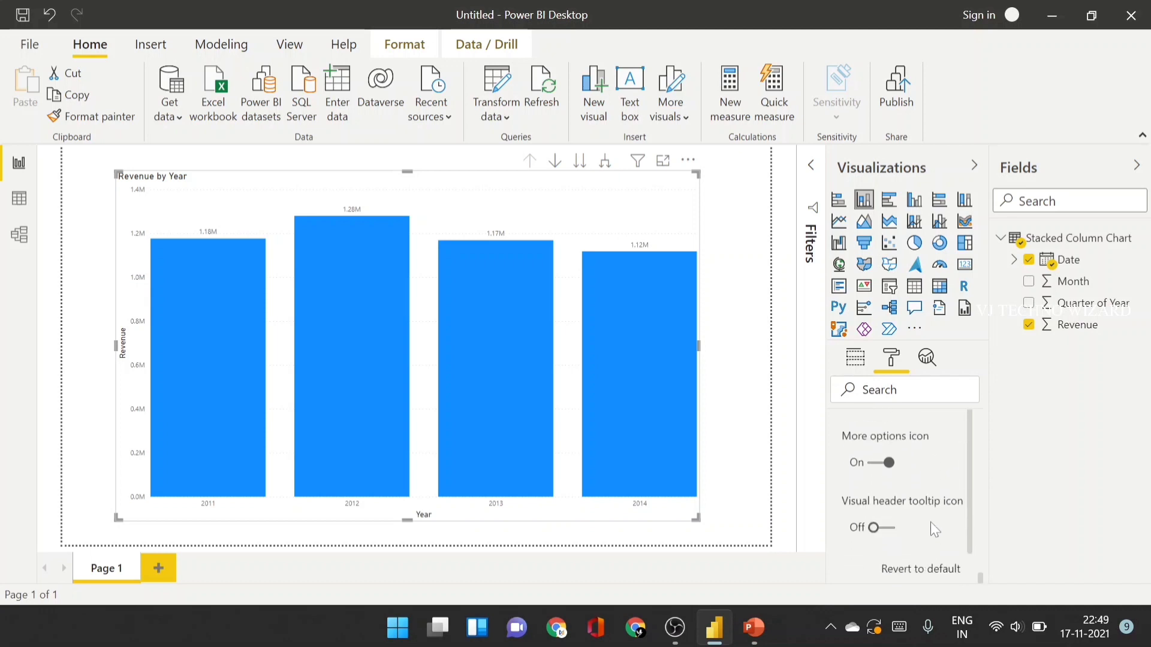
{"action": "left_click", "coordinate": [881, 530]}
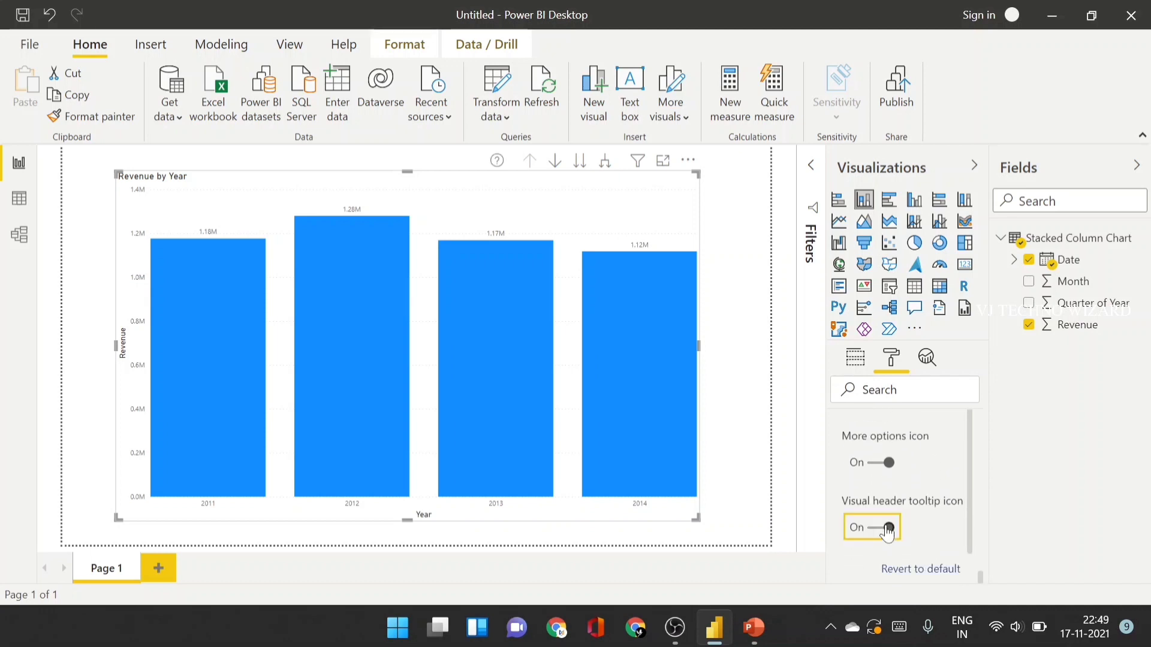
{"action": "left_click", "coordinate": [856, 581]}
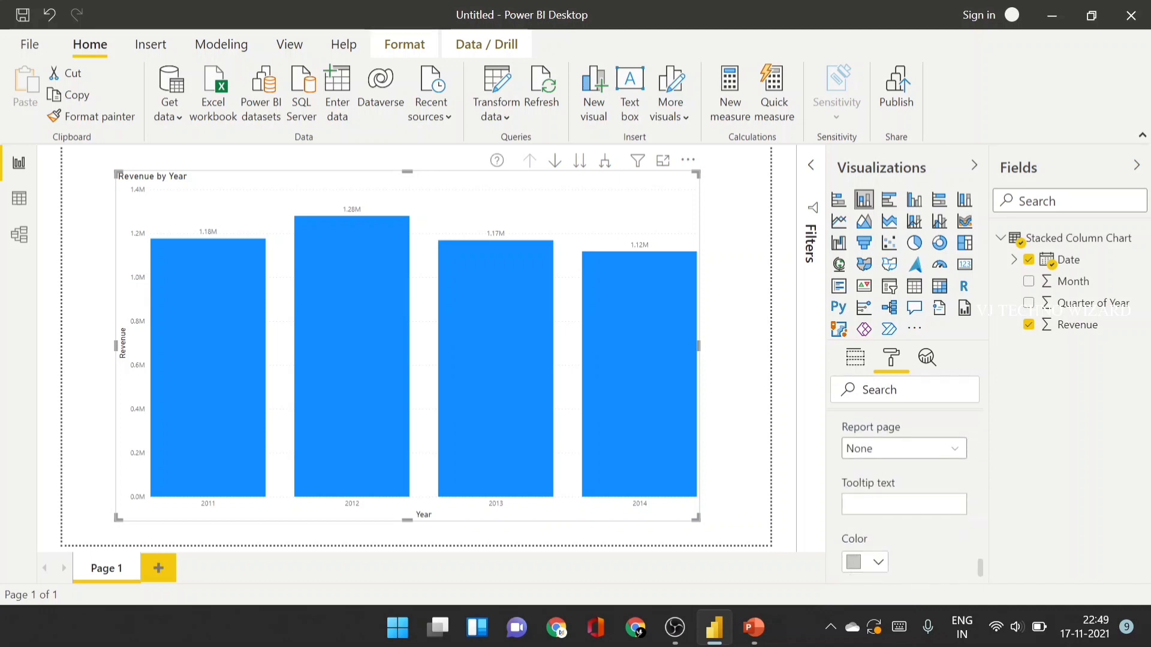
- Enter 'trend analysis over time period' as the header tooltip text and preview it
{"action": "left_click", "coordinate": [904, 504]}
{"action": "type", "text": "tre"}
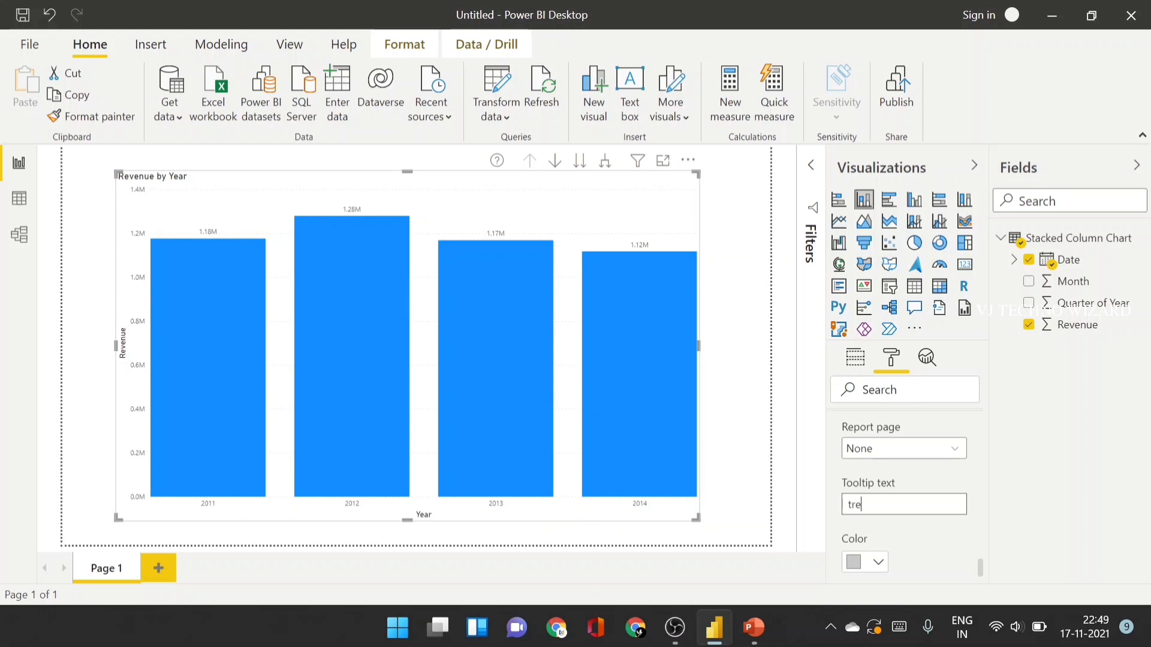
{"action": "type", "text": "nd analysis over time period"}
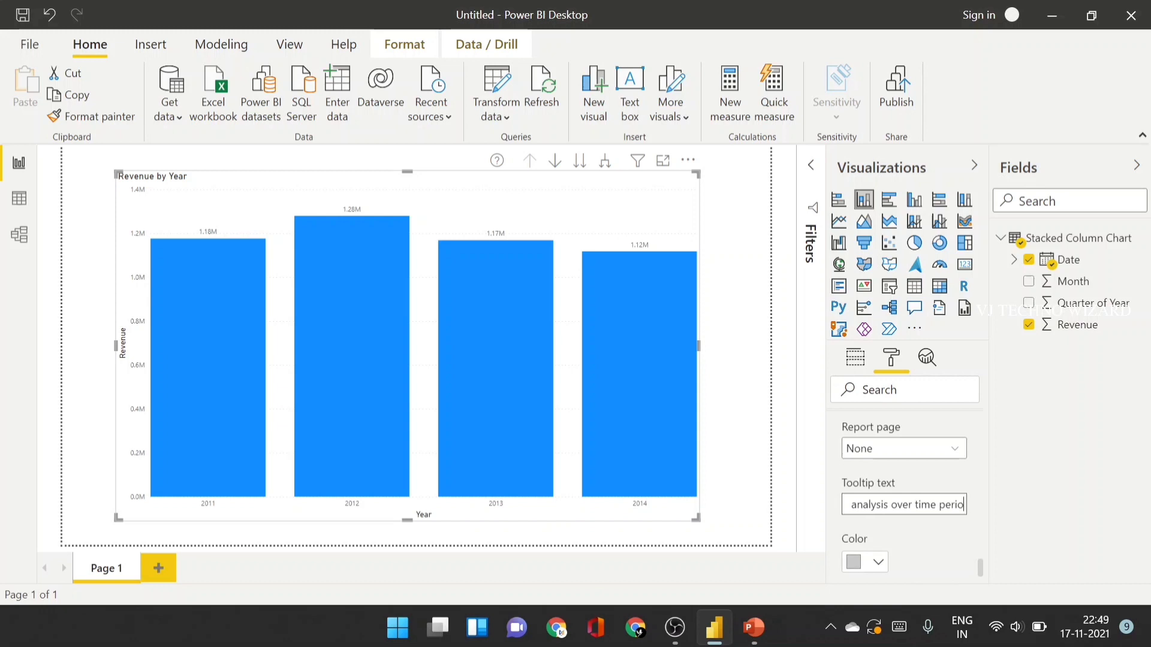
{"action": "mouse_move", "coordinate": [498, 172]}
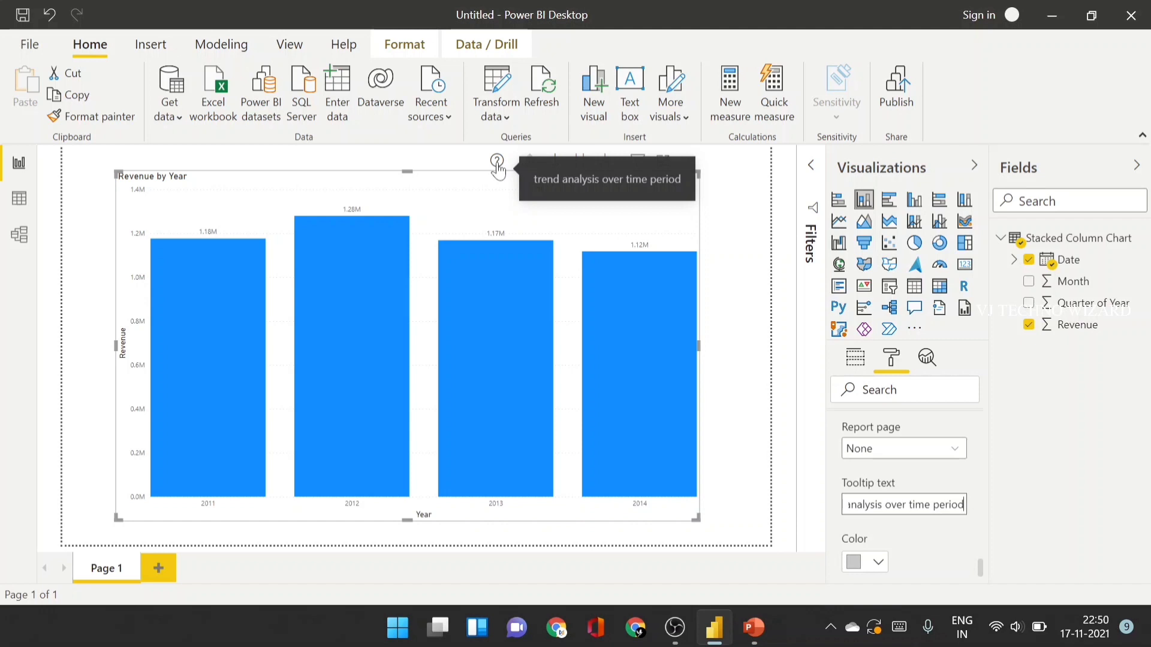
{"action": "scroll", "coordinate": [902, 541], "scroll_direction": "up", "scroll_amount": 15}
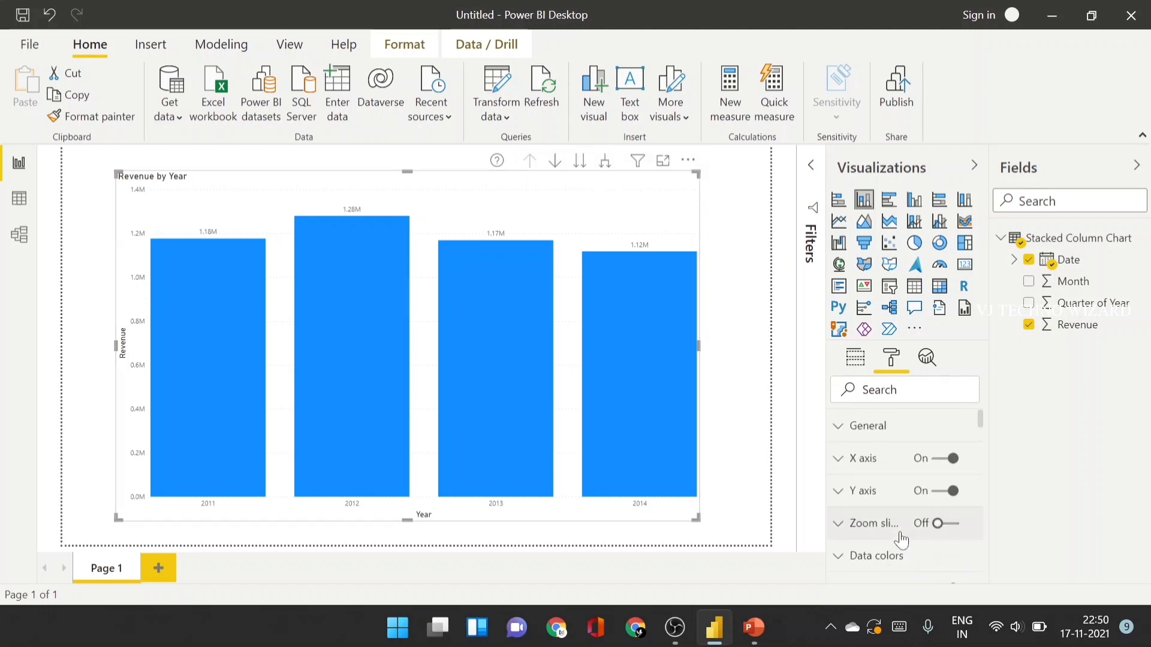
- Select the Revenue by Year chart, try Month as its legend, then remove it
{"action": "left_click", "coordinate": [756, 282]}
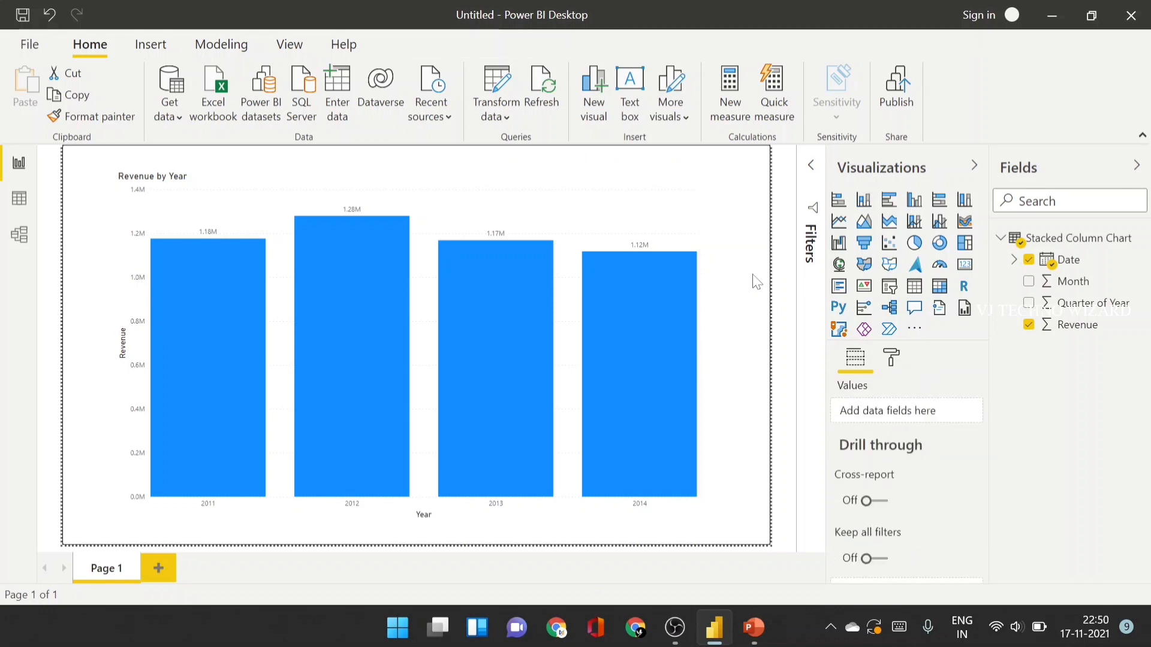
{"action": "left_click", "coordinate": [542, 221]}
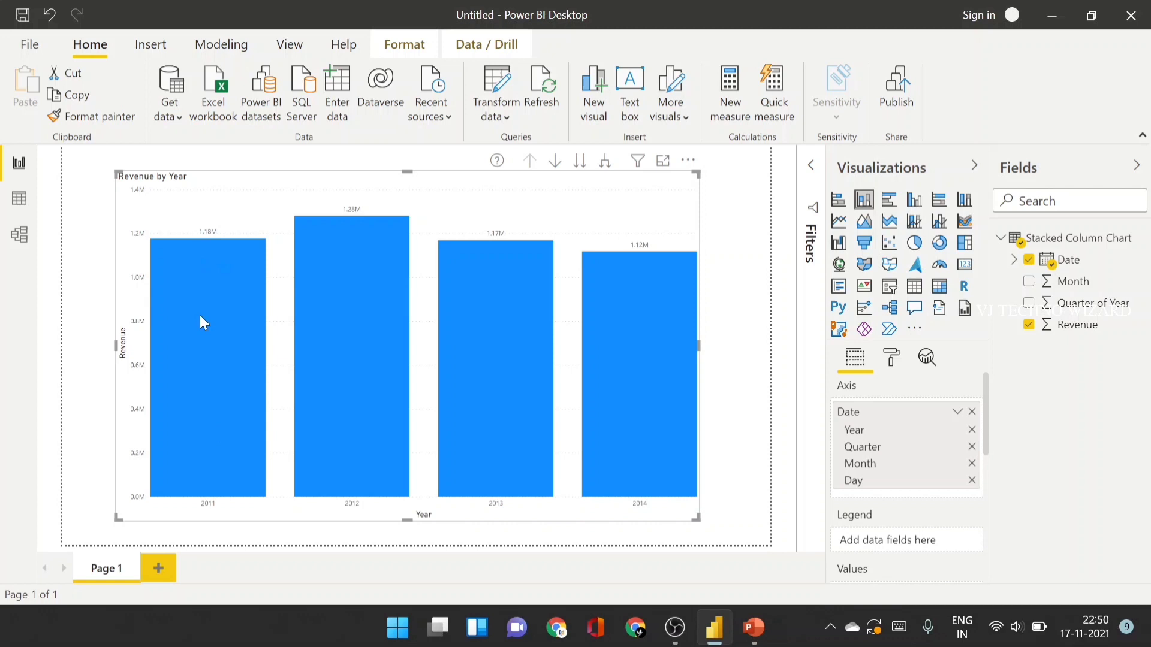
{"action": "left_click", "coordinate": [1067, 303]}
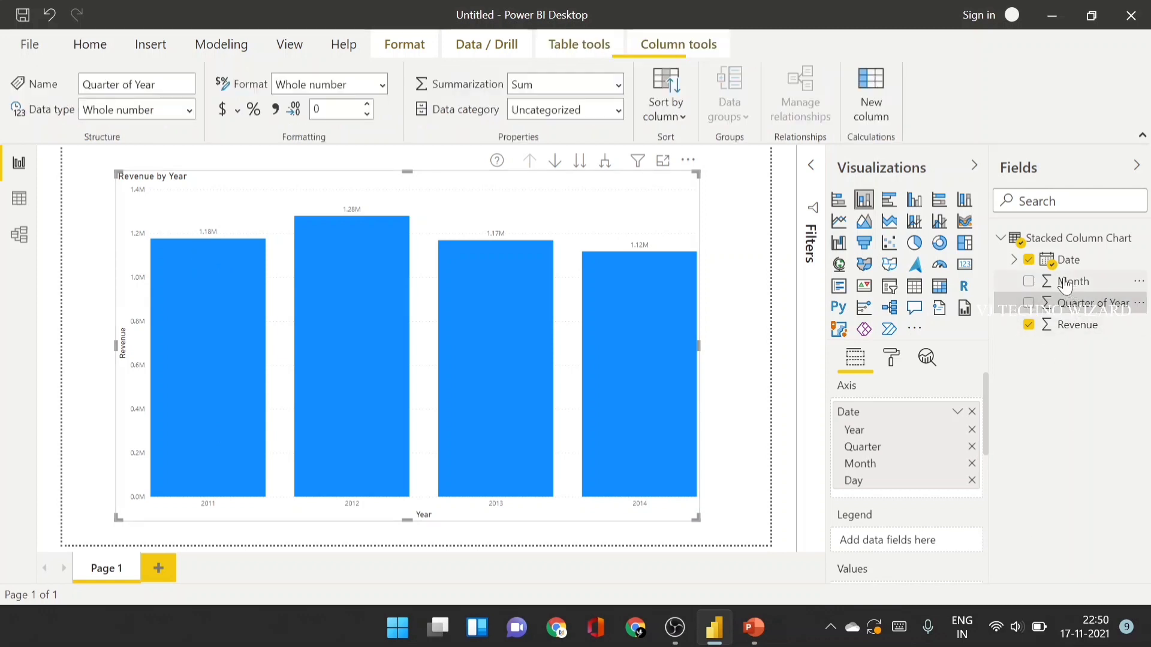
{"action": "left_click_drag", "start_coordinate": [1065, 286], "coordinate": [872, 541]}
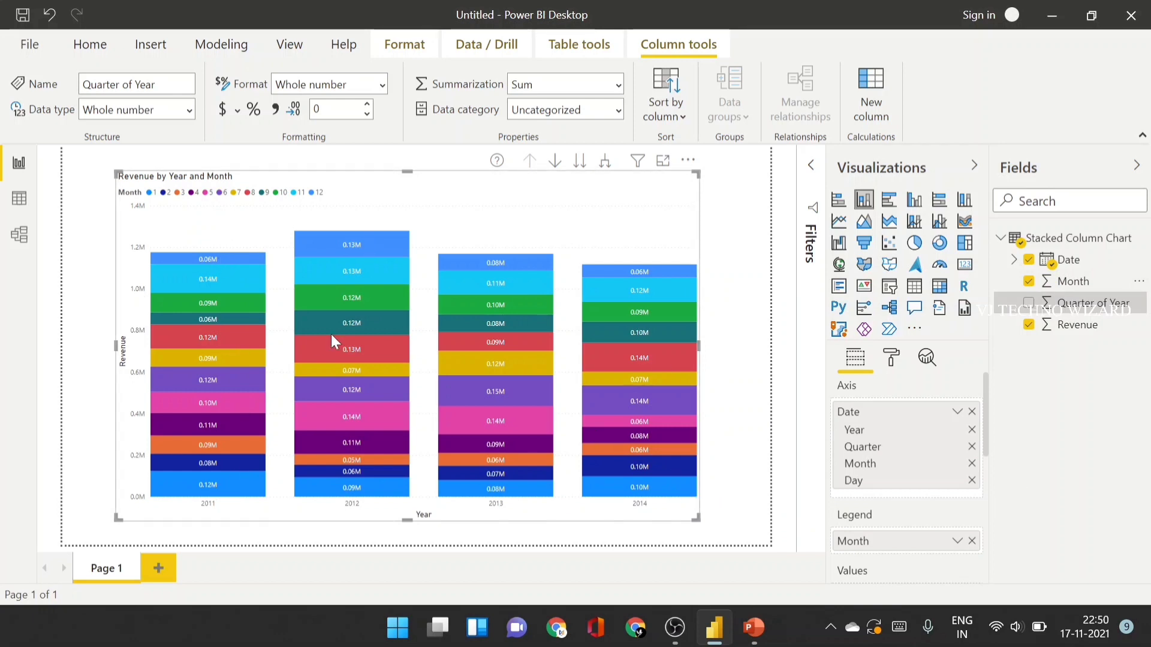
{"action": "left_click", "coordinate": [972, 540]}
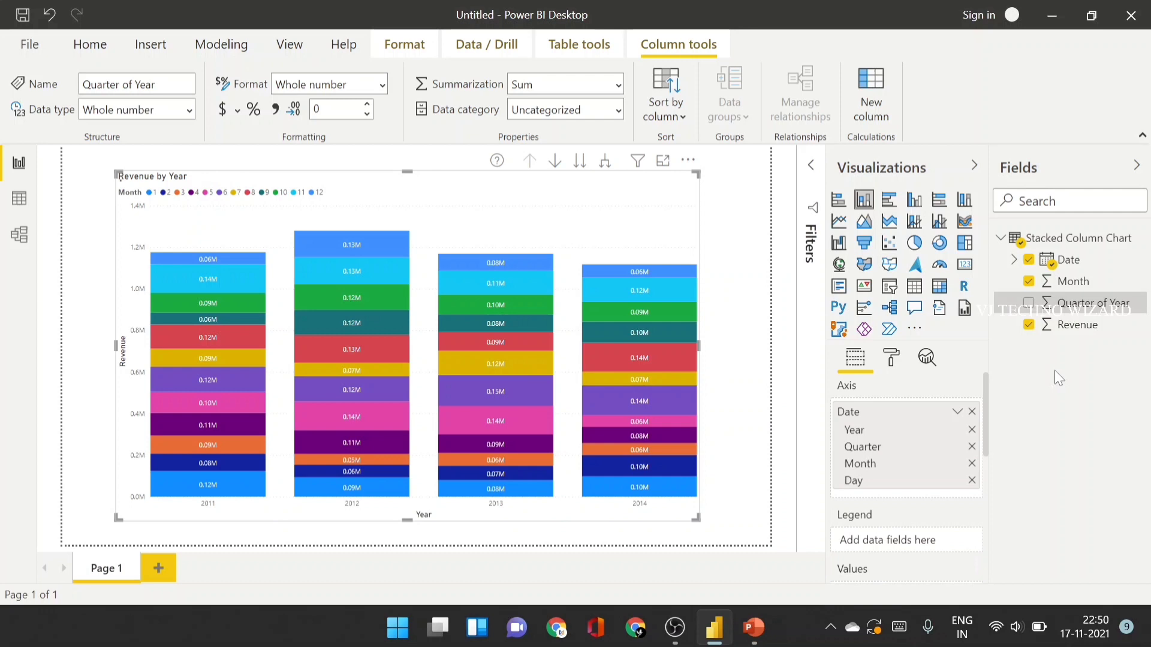
- Use Quarter of Year as the legend, splitting each year into segments like 0.29M
{"action": "left_click_drag", "start_coordinate": [1090, 317], "coordinate": [899, 542]}
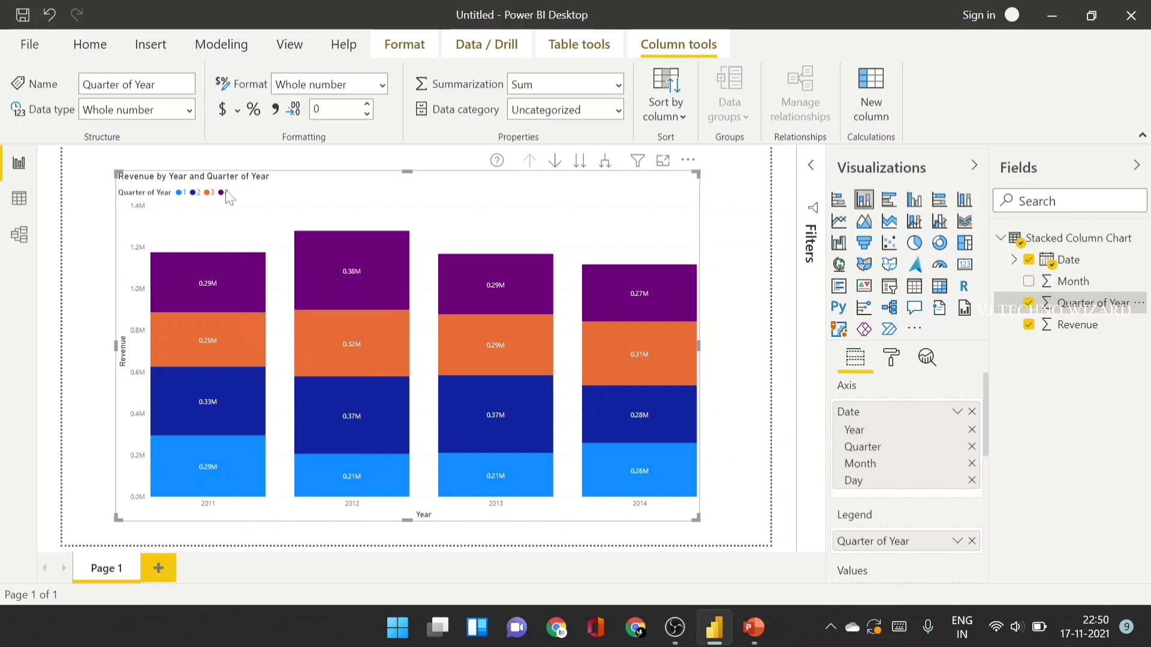
{"action": "mouse_move", "coordinate": [223, 470]}
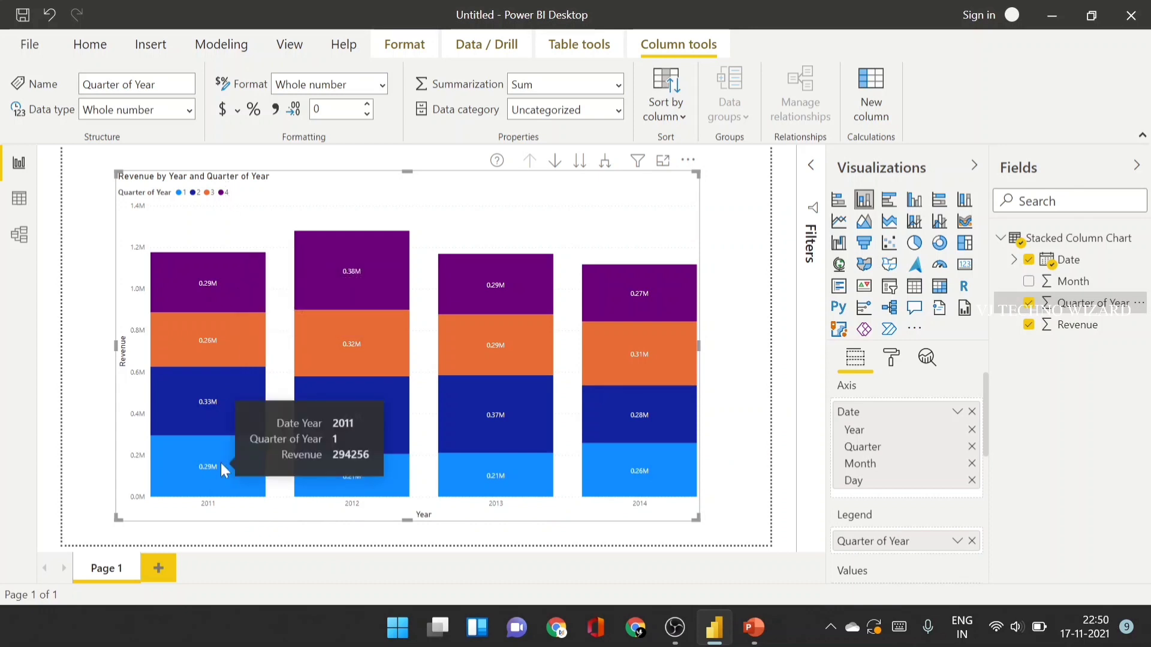
{"action": "mouse_move", "coordinate": [208, 401]}
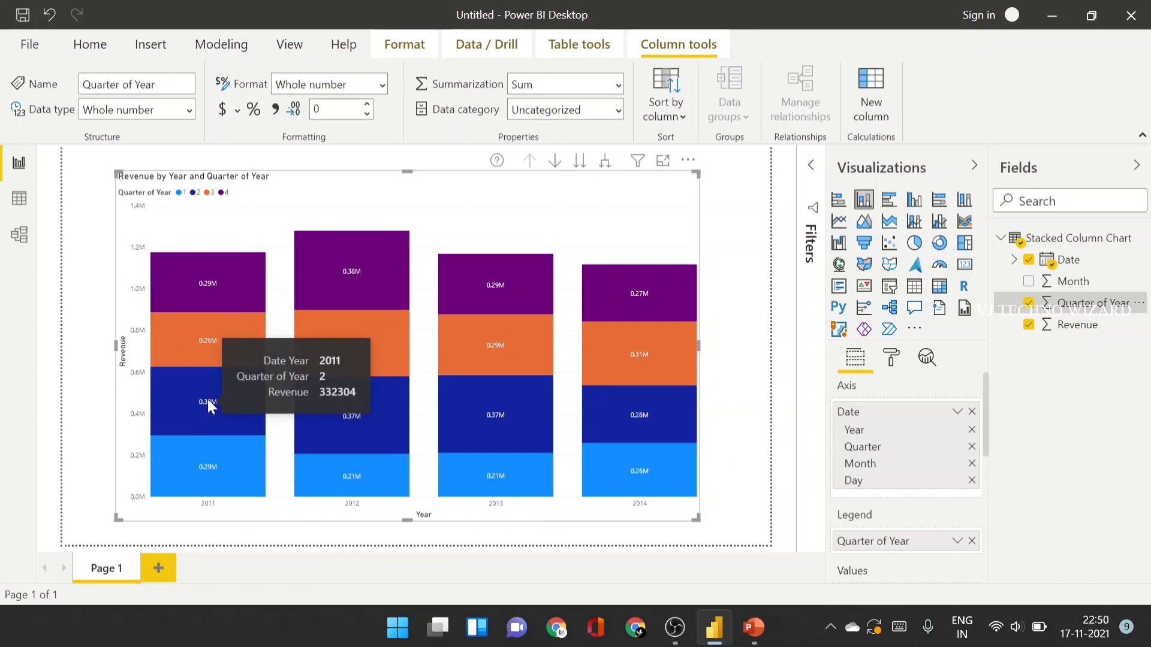
{"action": "mouse_move", "coordinate": [196, 286]}
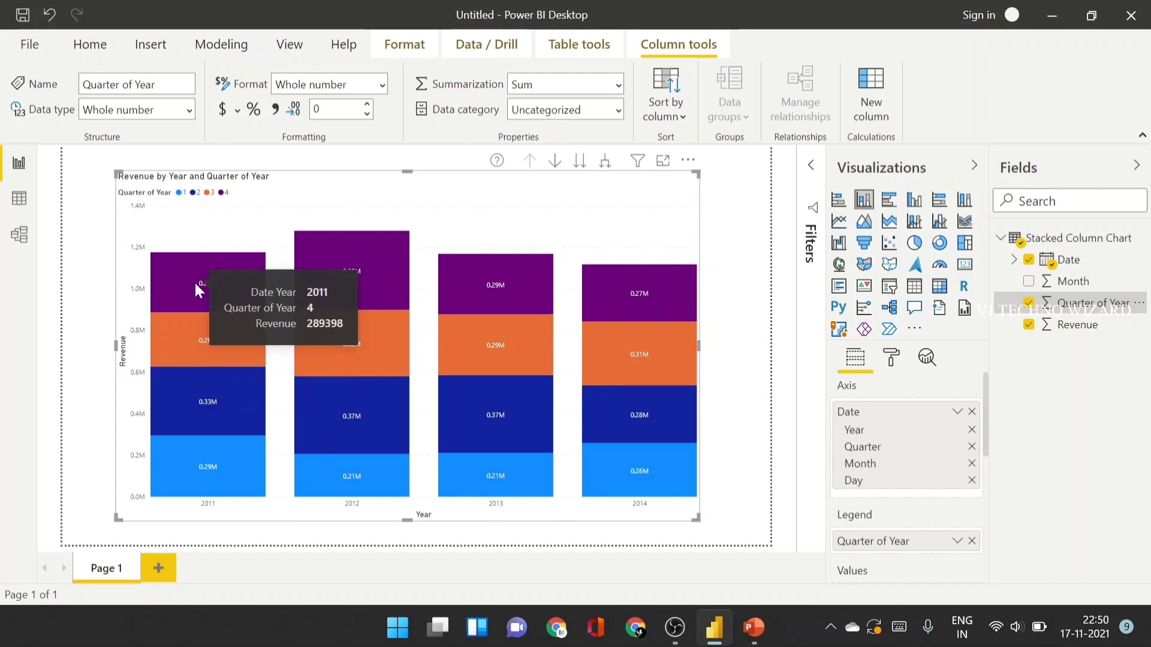
{"action": "scroll", "coordinate": [926, 453], "scroll_direction": "down", "scroll_amount": 2}
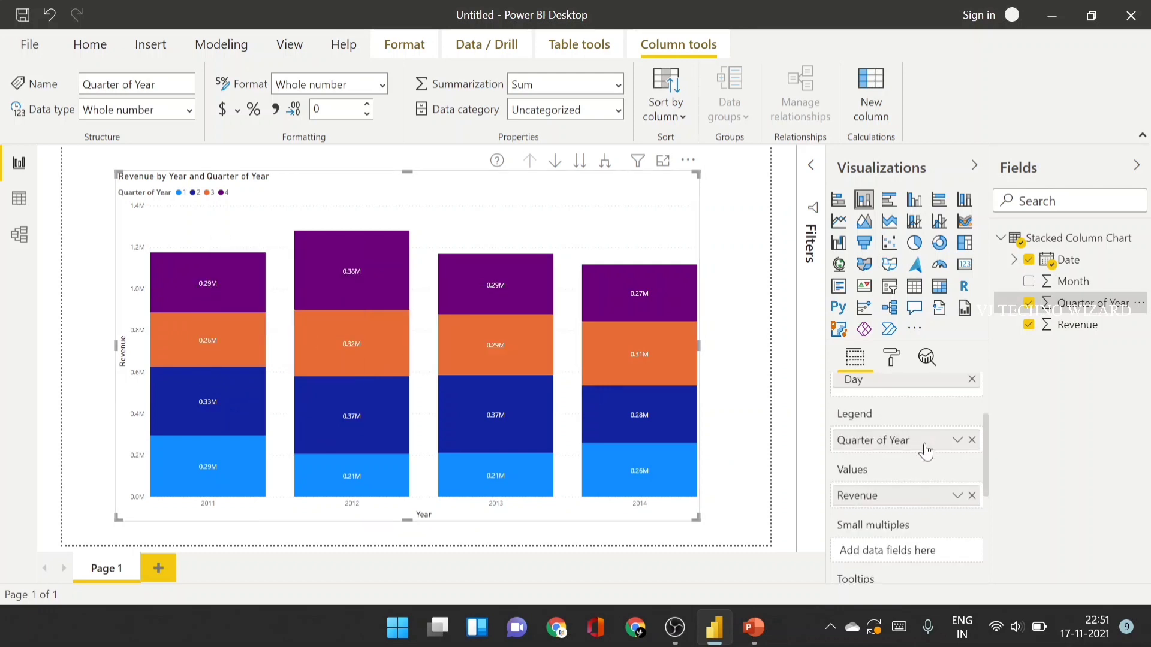
{"action": "scroll", "coordinate": [875, 501], "scroll_direction": "up", "scroll_amount": 2}
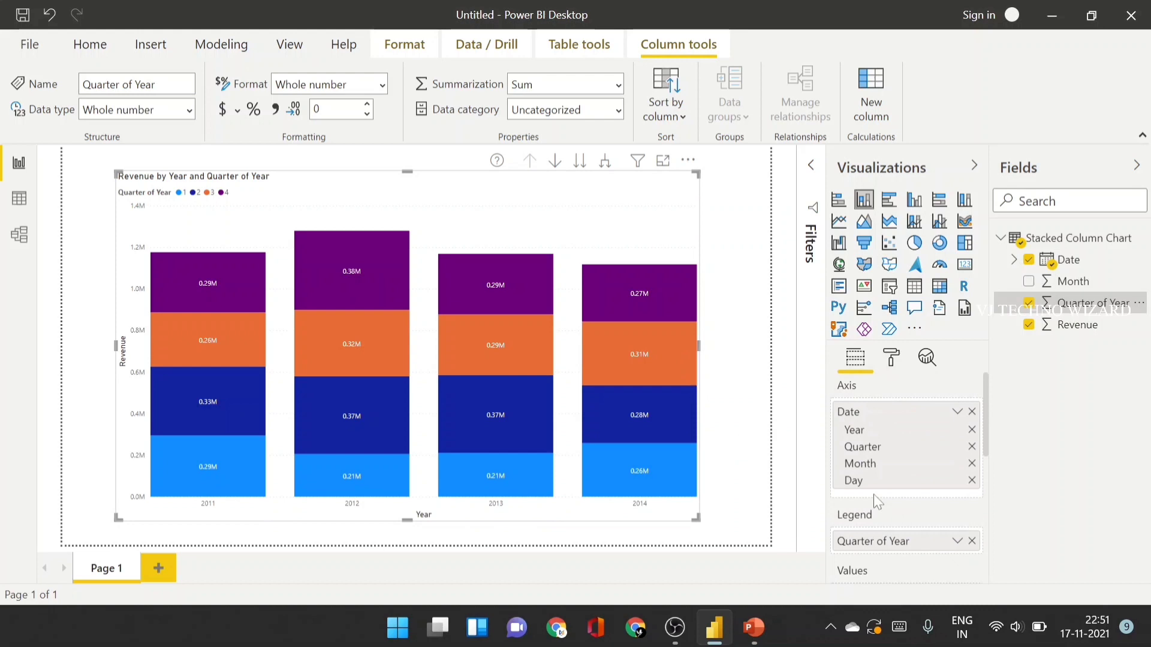
{"action": "scroll", "coordinate": [912, 489], "scroll_direction": "down", "scroll_amount": 2}
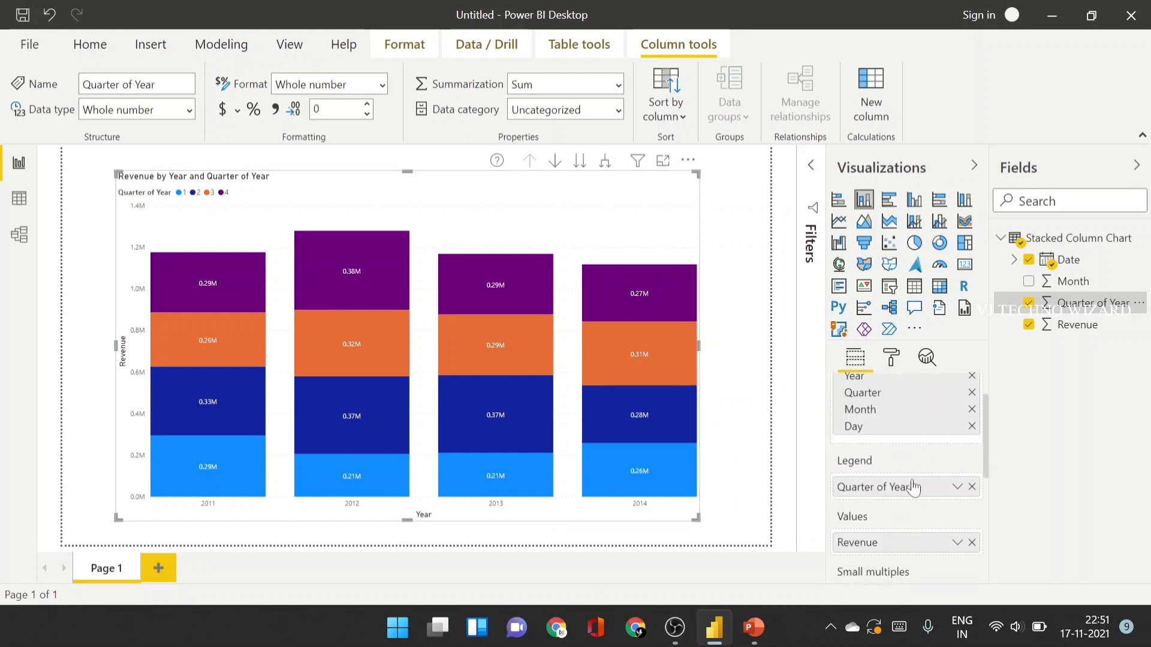
- Remove the Quarter of Year legend, drill into 2011's Qtr 1 months, then back to years
{"action": "left_click", "coordinate": [971, 479]}
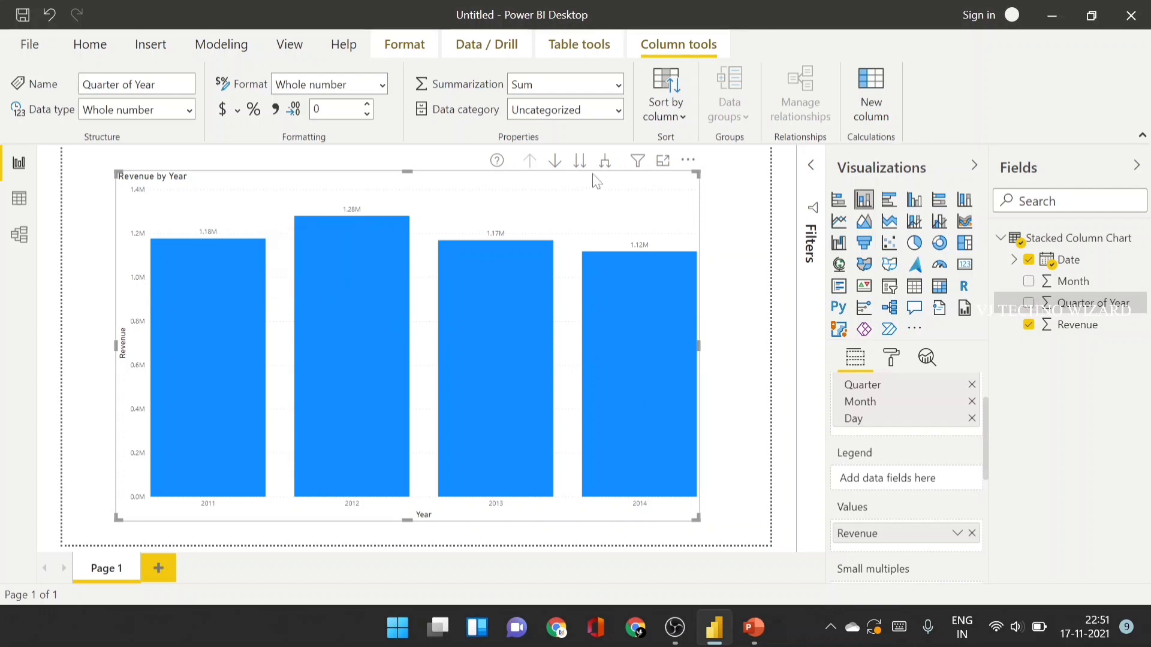
{"action": "left_click", "coordinate": [554, 160]}
{"action": "left_click", "coordinate": [225, 368]}
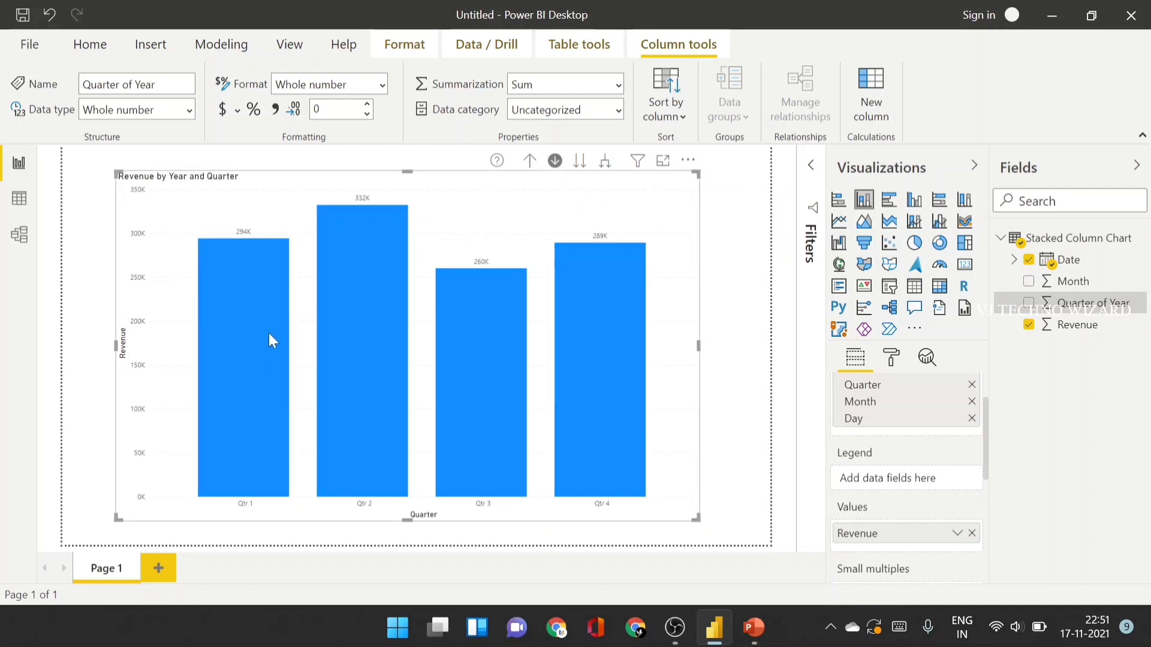
{"action": "left_click", "coordinate": [253, 392]}
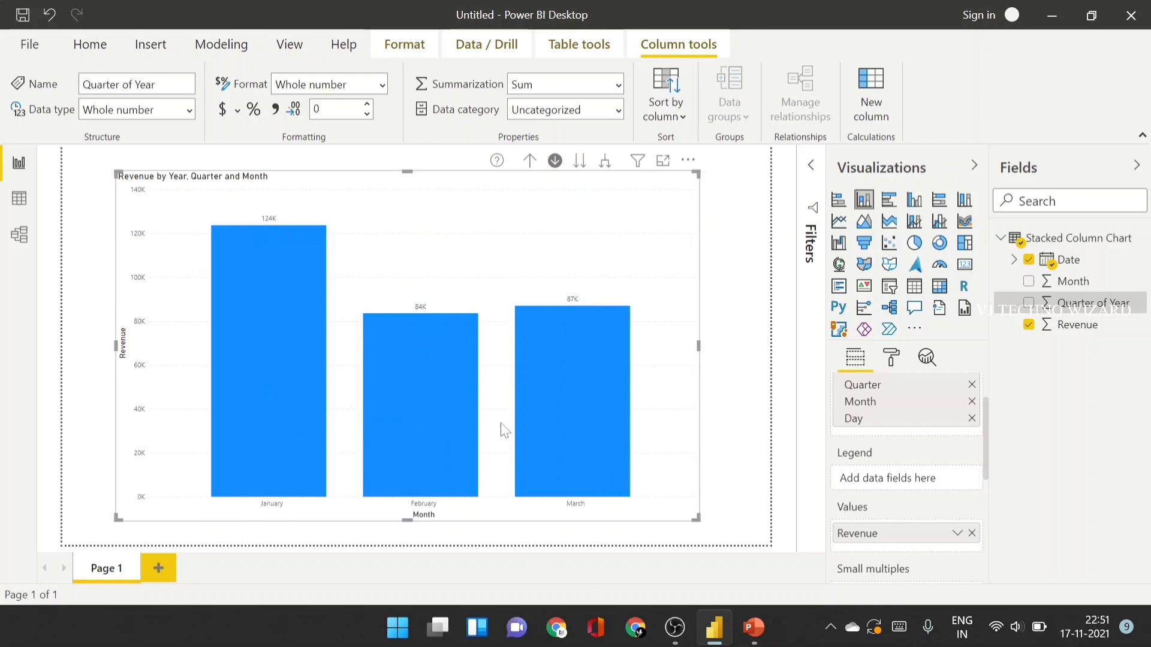
{"action": "left_click", "coordinate": [529, 160]}
{"action": "left_click", "coordinate": [529, 160]}
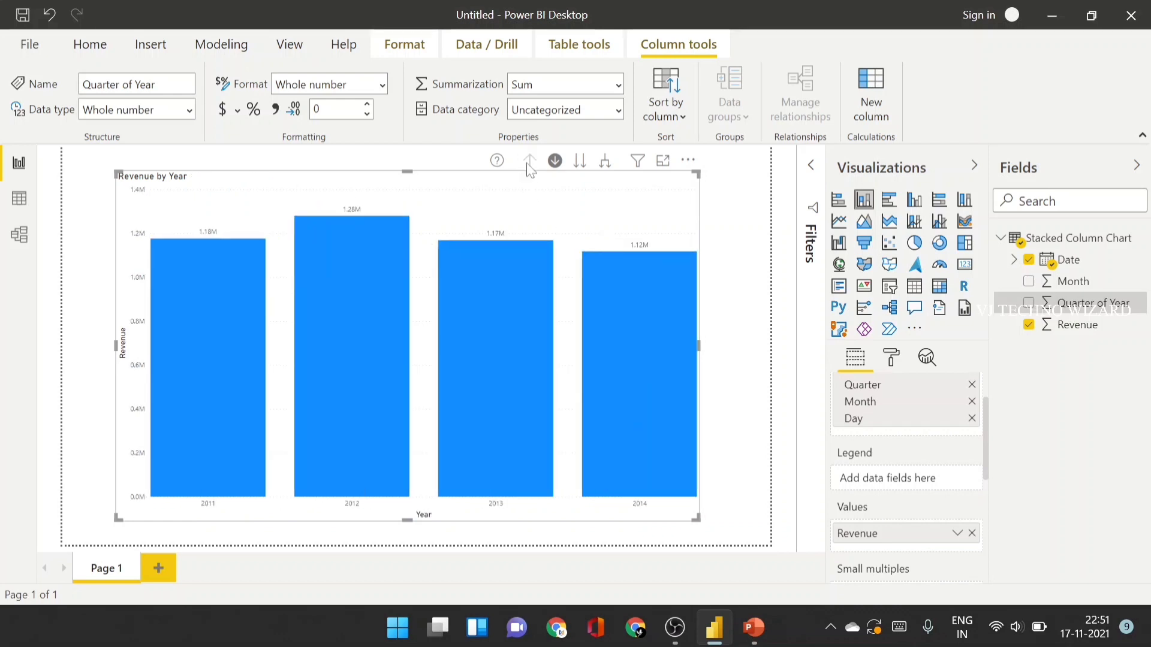
- Step the chart down to quarter and month levels, then drill back up to years
{"action": "left_click", "coordinate": [580, 160]}
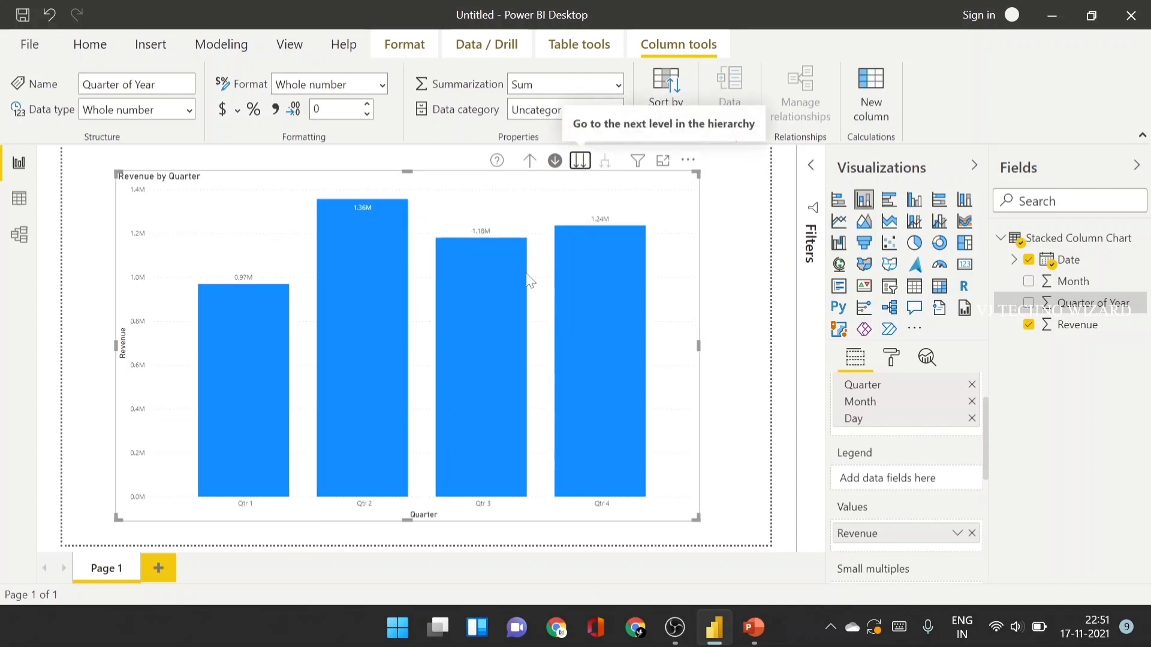
{"action": "left_click", "coordinate": [580, 161]}
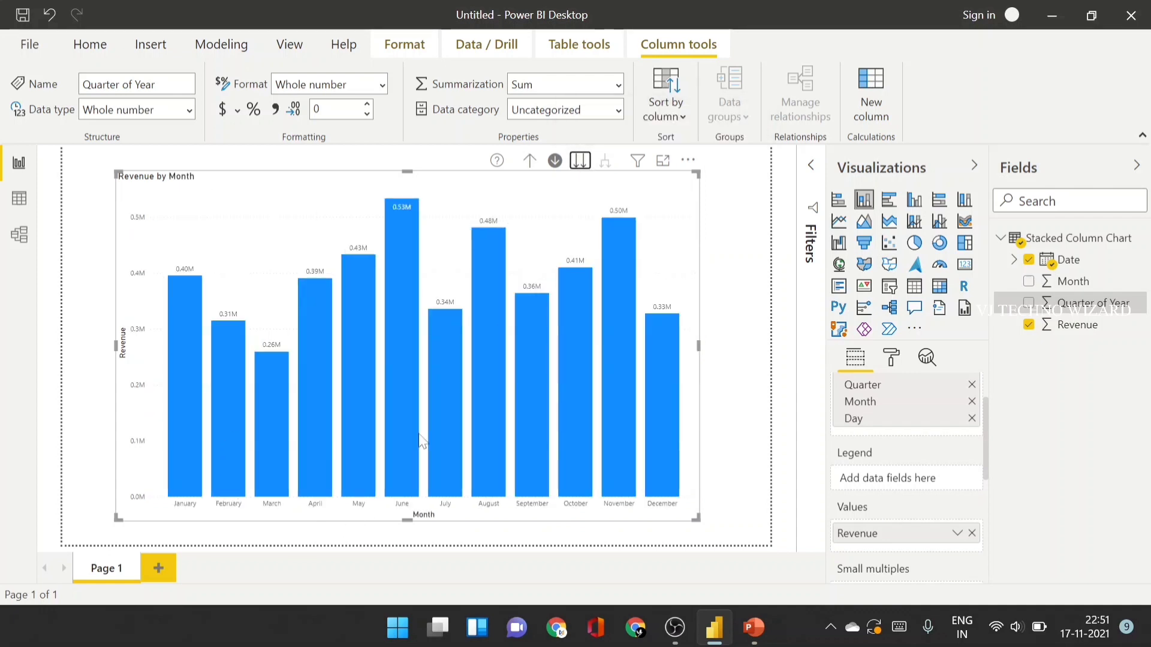
{"action": "left_click", "coordinate": [530, 161]}
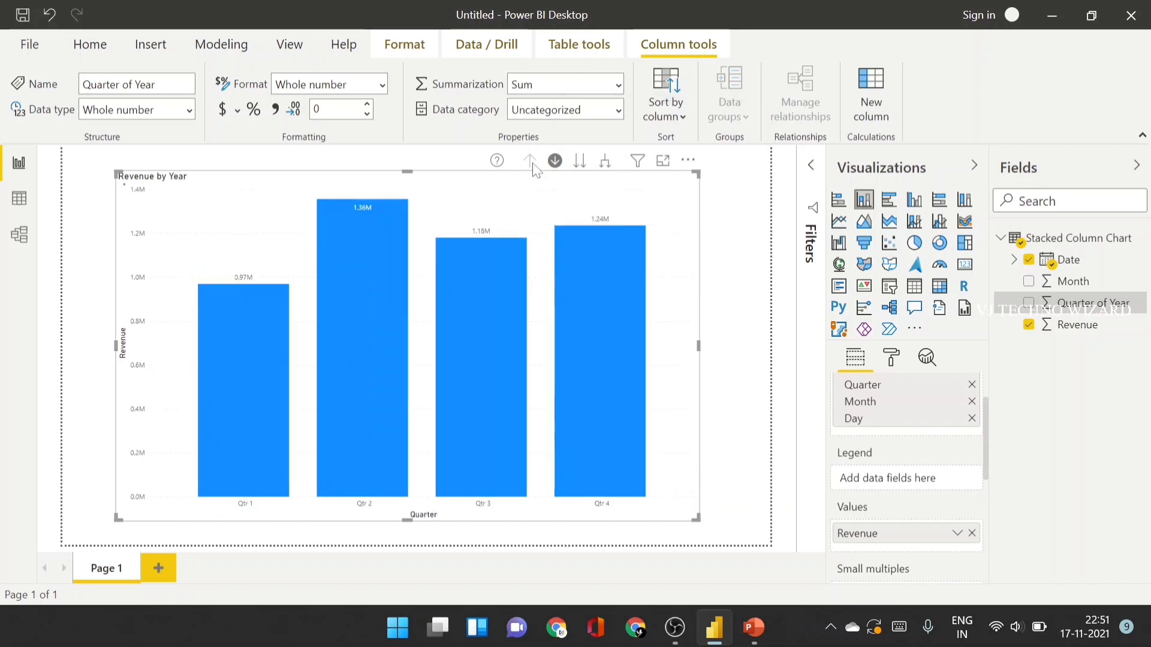
{"action": "left_click", "coordinate": [530, 160]}
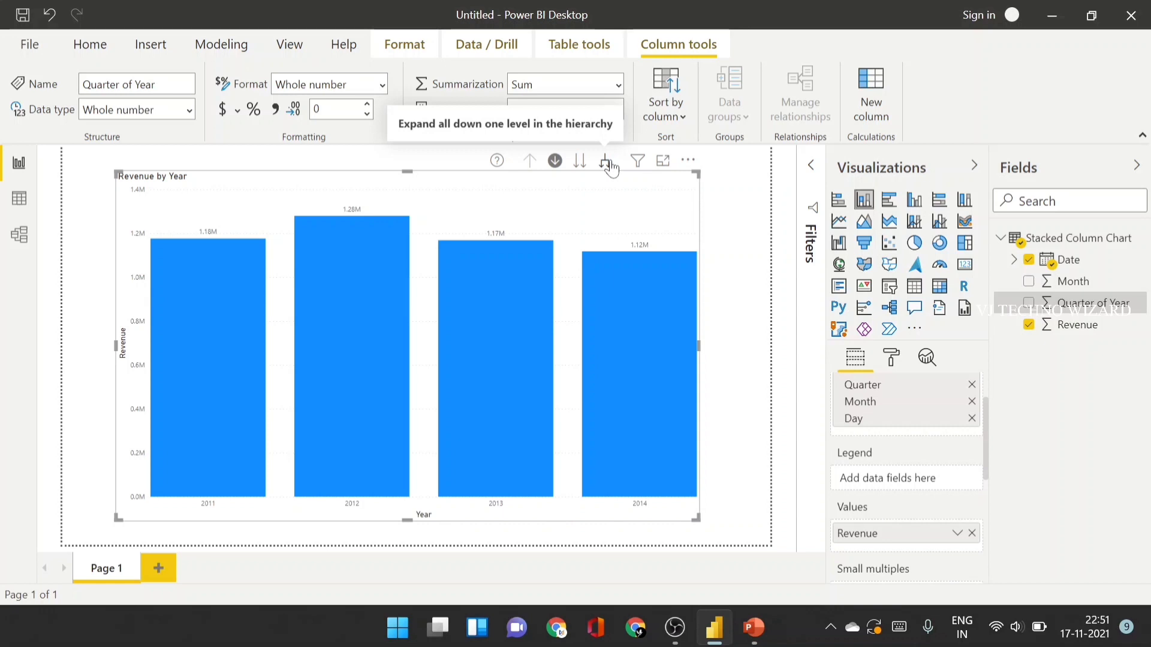
- Remove Quarter from the axis hierarchy, expand all years into months, then return to yearly totals
{"action": "left_click", "coordinate": [972, 384]}
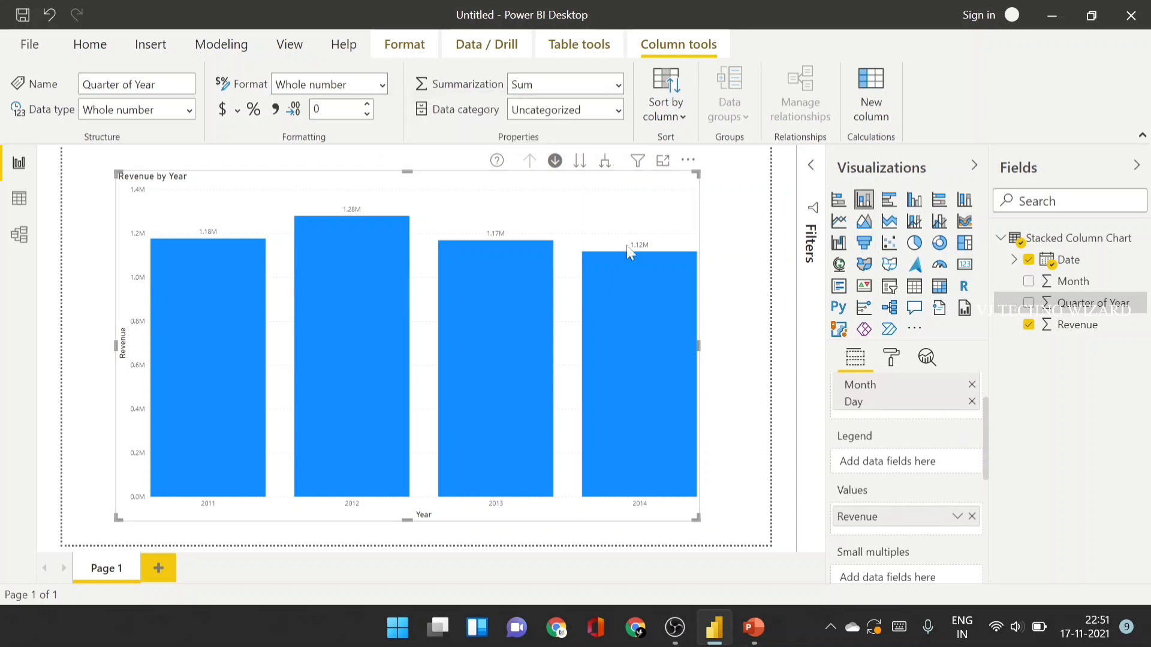
{"action": "left_click", "coordinate": [607, 168]}
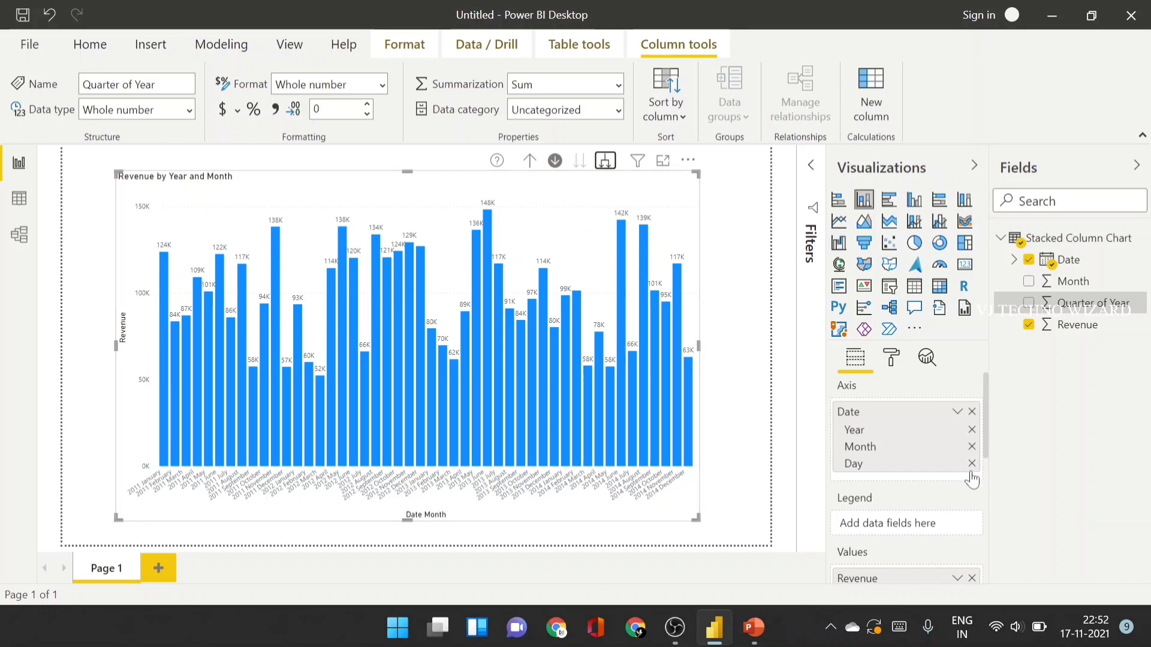
{"action": "scroll", "coordinate": [971, 479], "scroll_direction": "down", "scroll_amount": 3}
{"action": "scroll", "coordinate": [971, 479], "scroll_direction": "up", "scroll_amount": 3}
{"action": "left_click", "coordinate": [530, 160]}
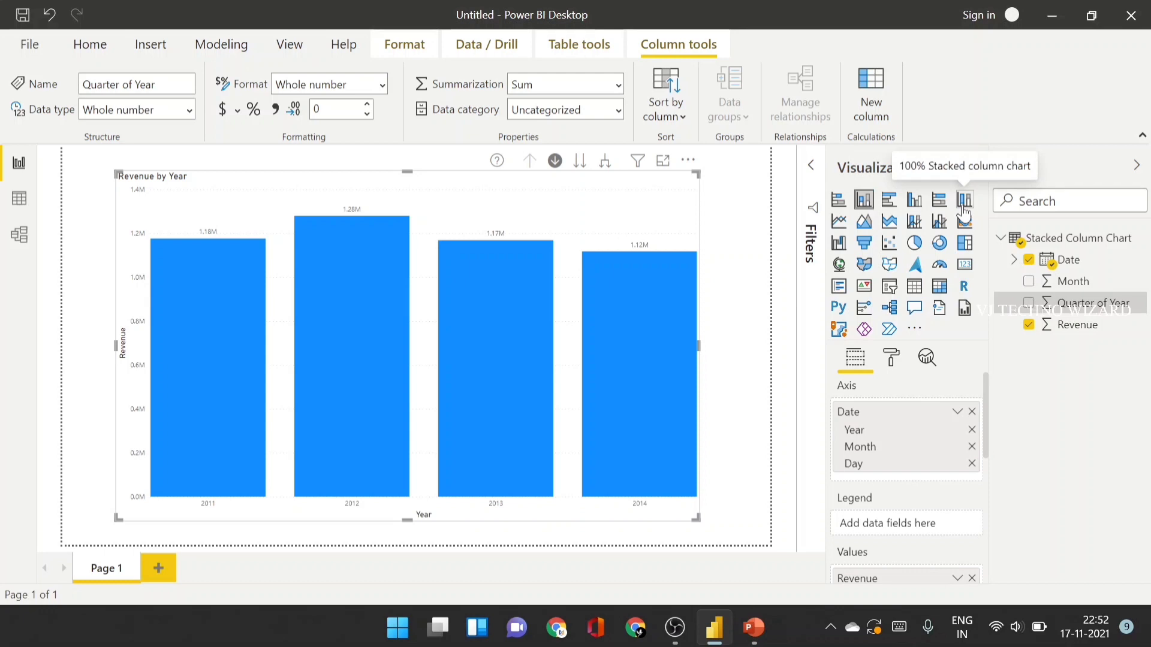
{"action": "mouse_move", "coordinate": [379, 383]}
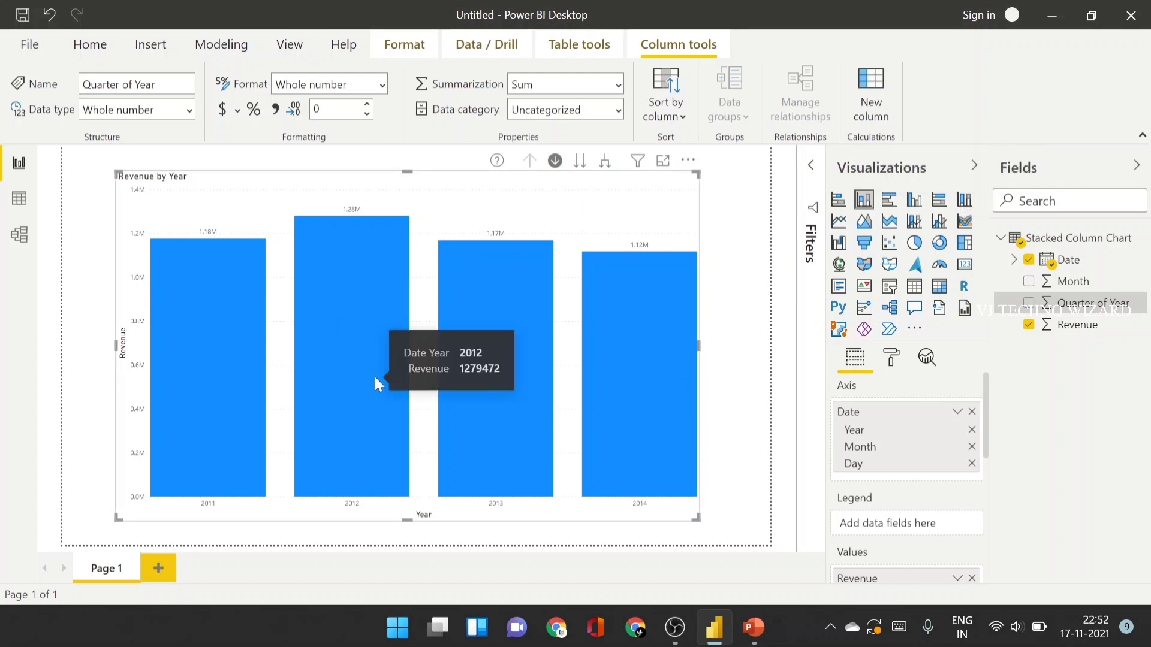